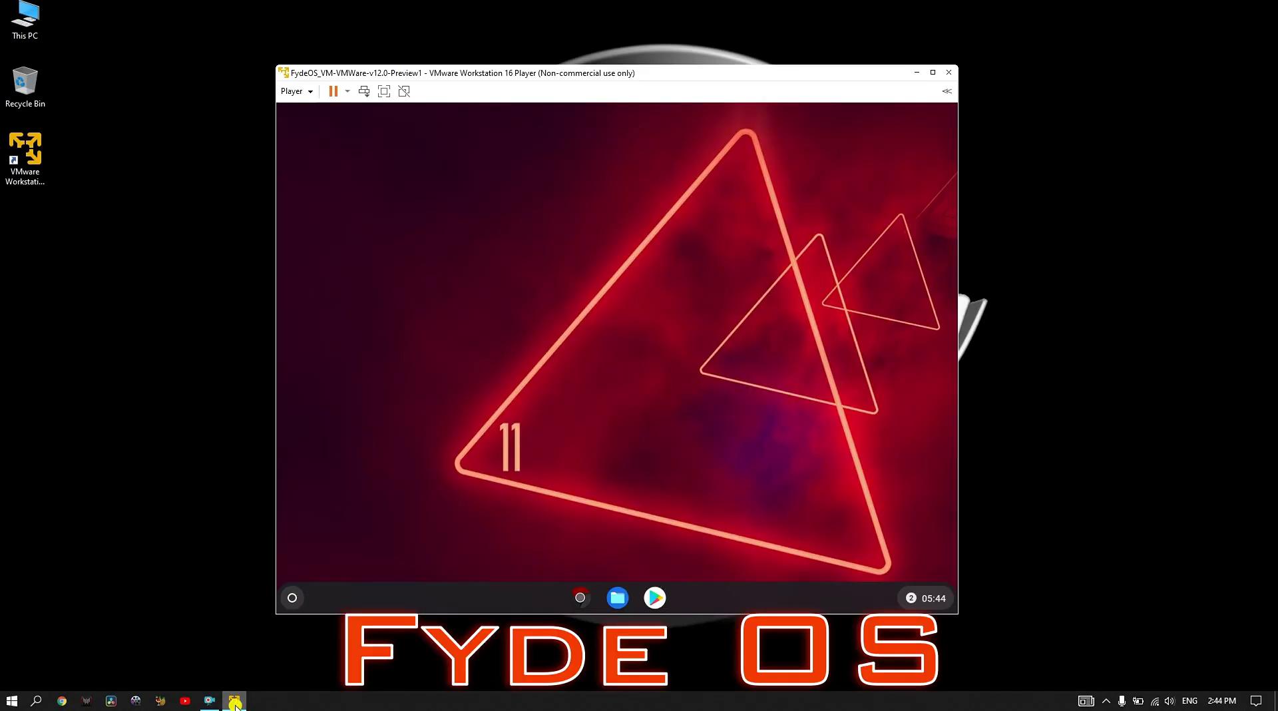
Show, hide and restore the running FydeOS virtual machine window from the taskbar
left_click(235, 704)
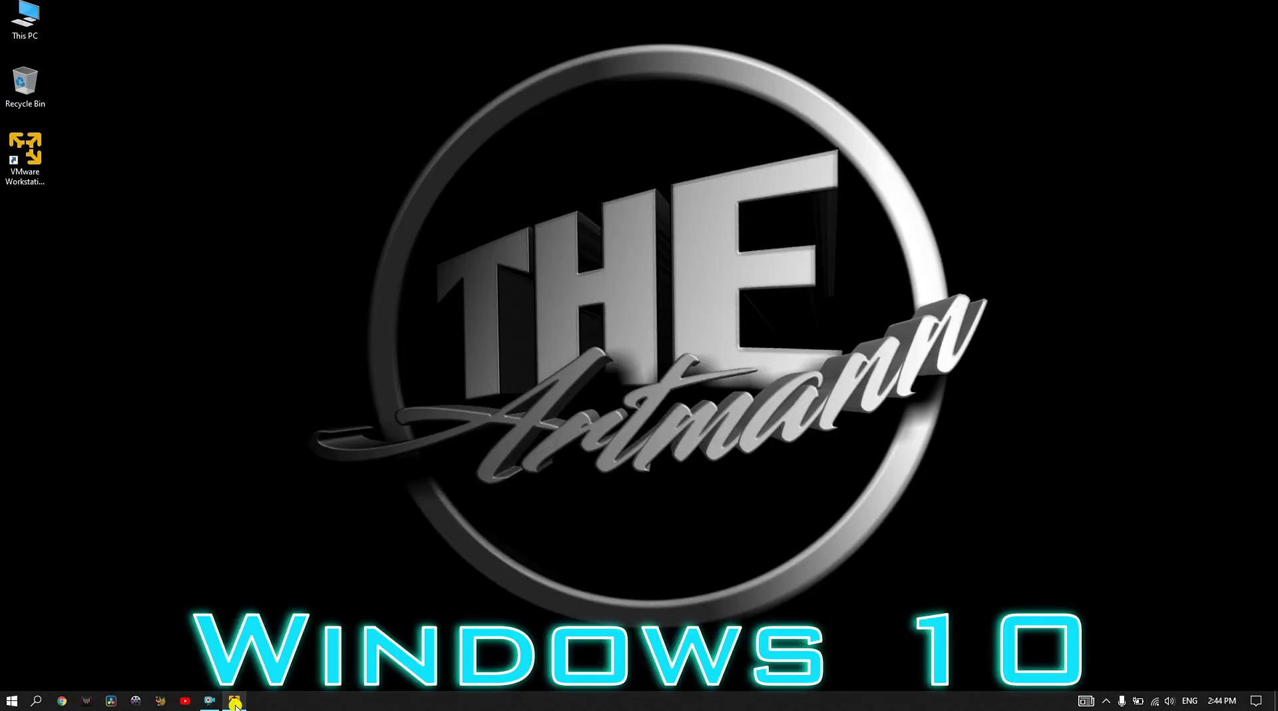
left_click(235, 703)
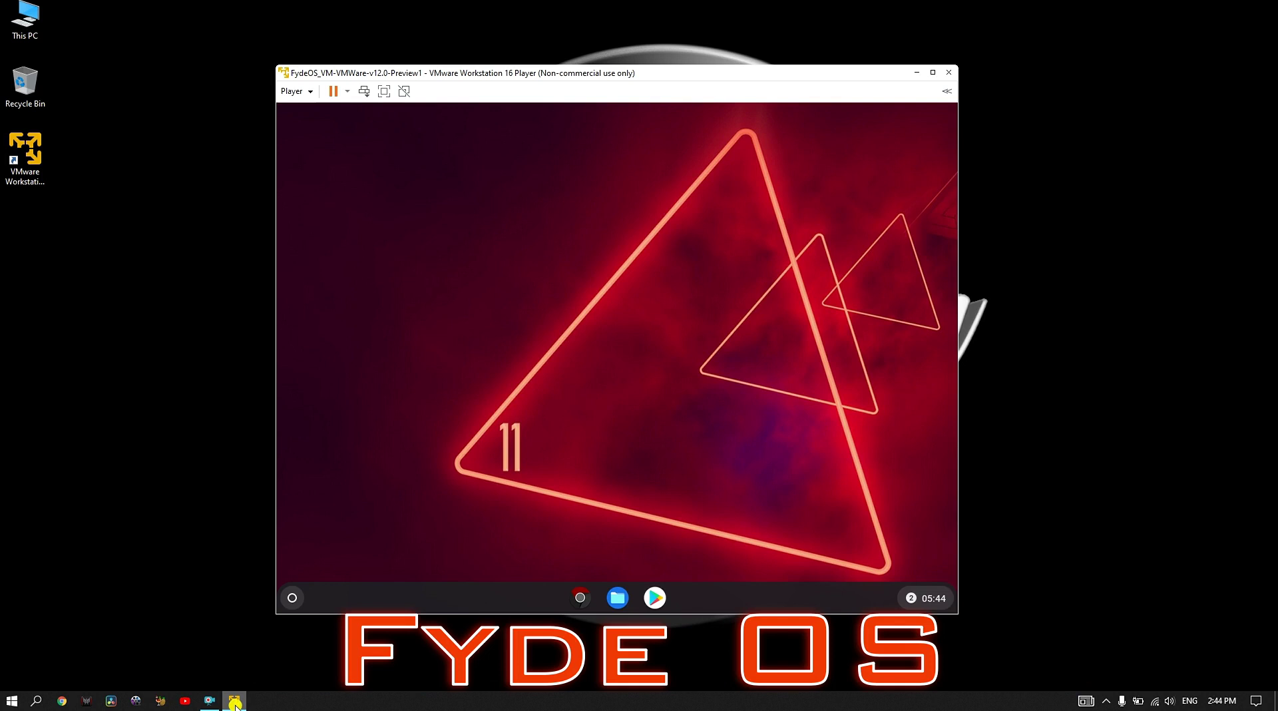
left_click(235, 703)
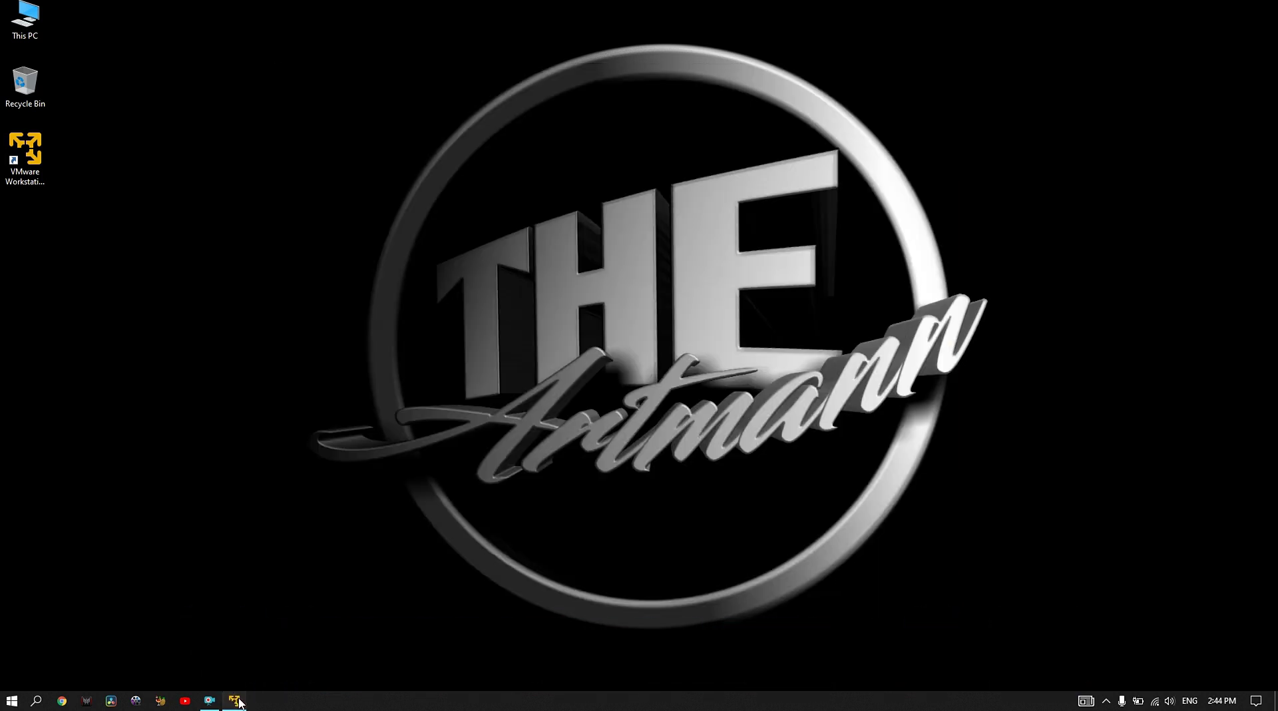
left_click(236, 701)
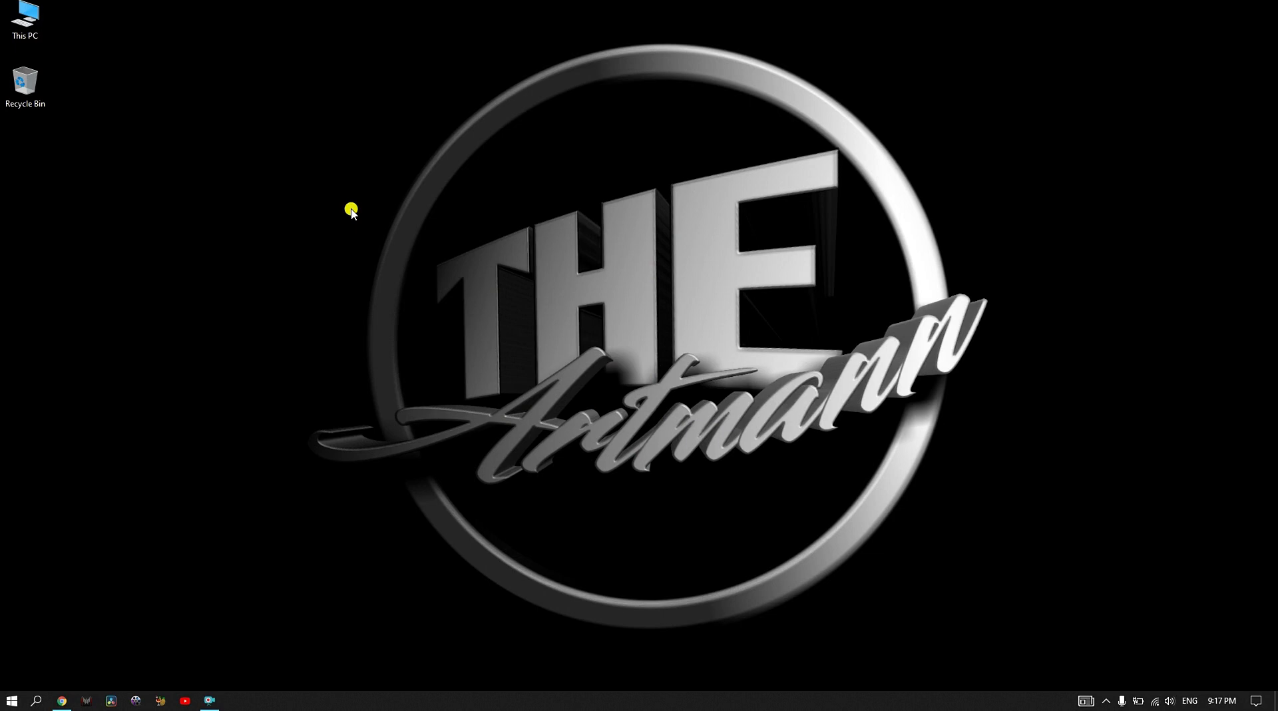
From the Player 16.1.2 downloads page, download the Windows 64-bit installer
left_click(61, 699)
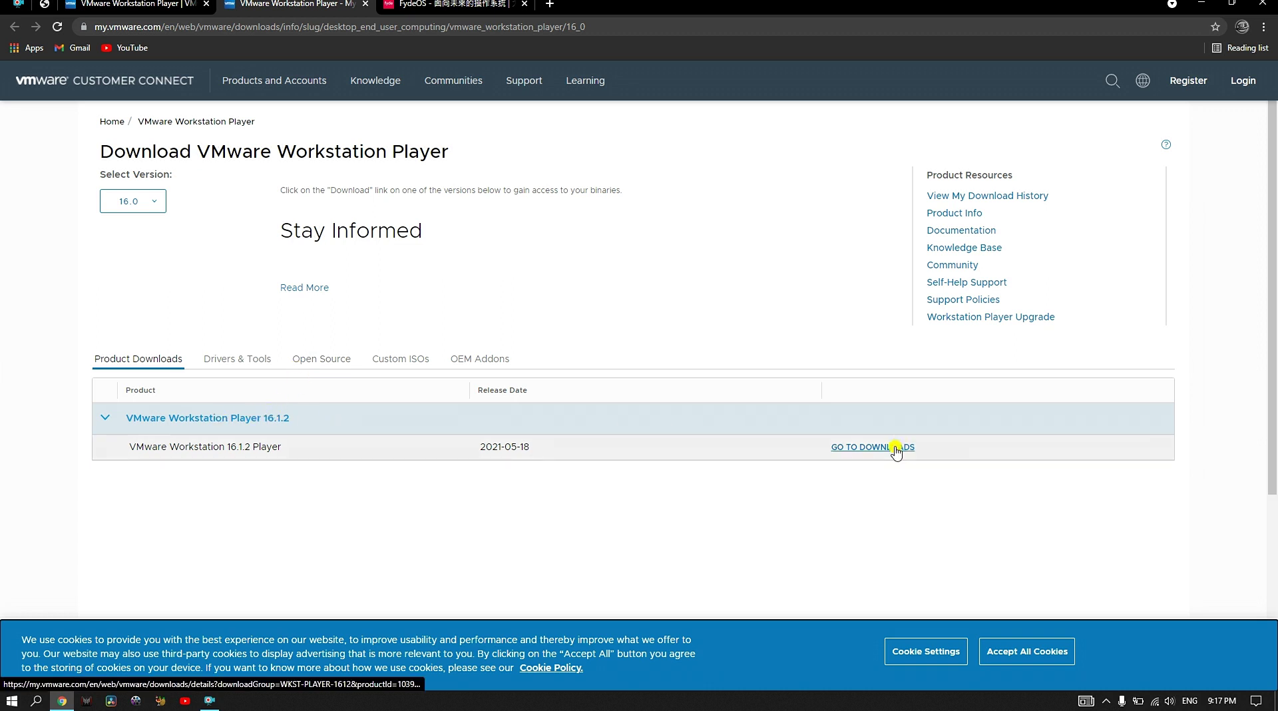
left_click(896, 451)
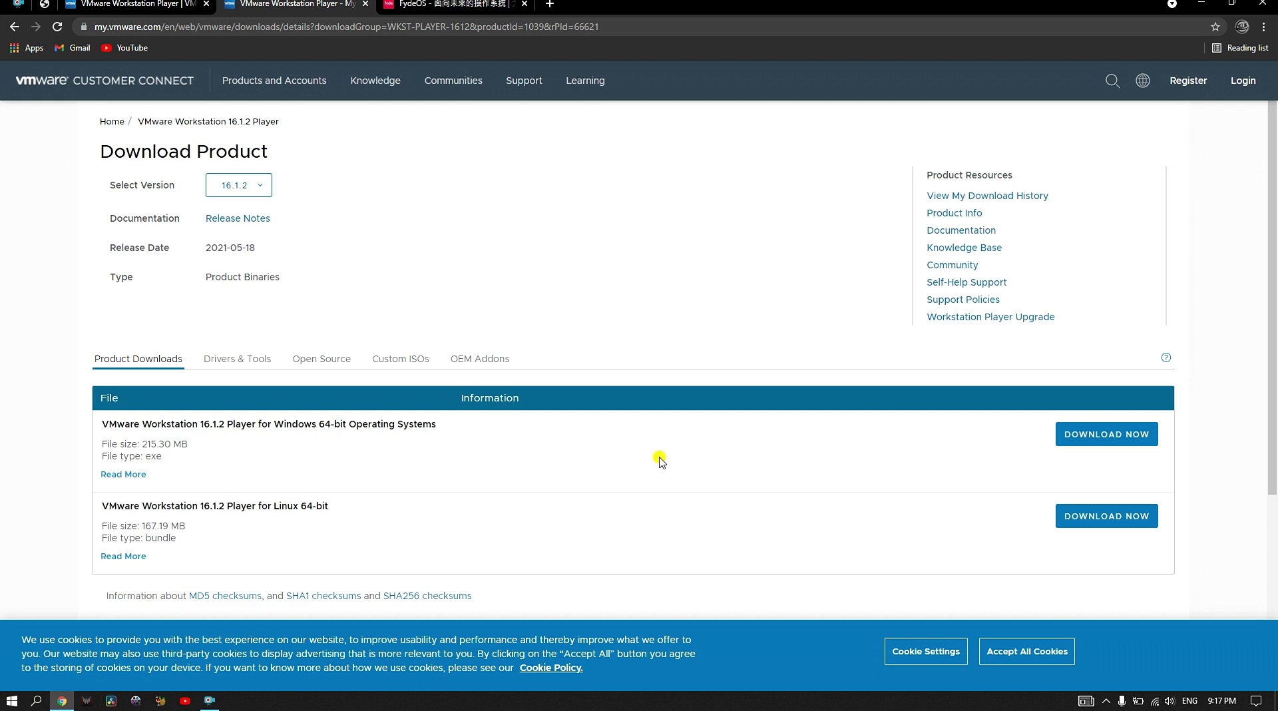
left_click_drag(346, 513, 104, 504)
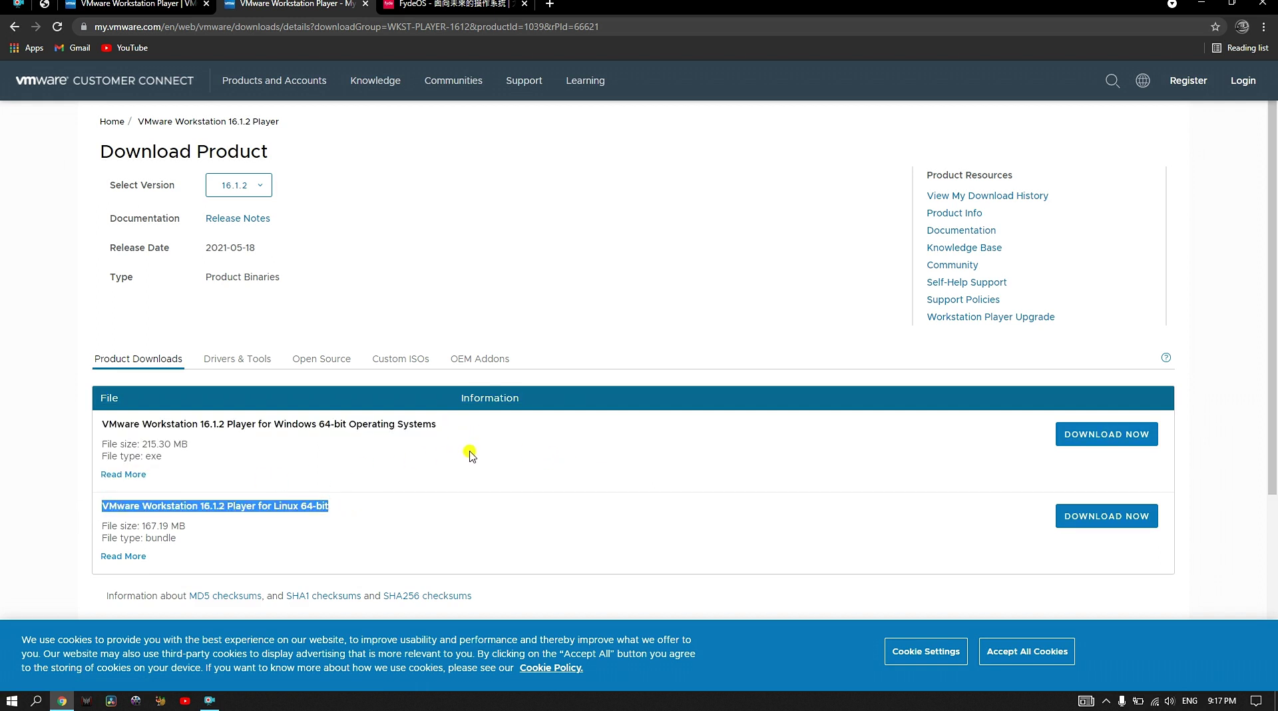
left_click_drag(476, 427, 58, 435)
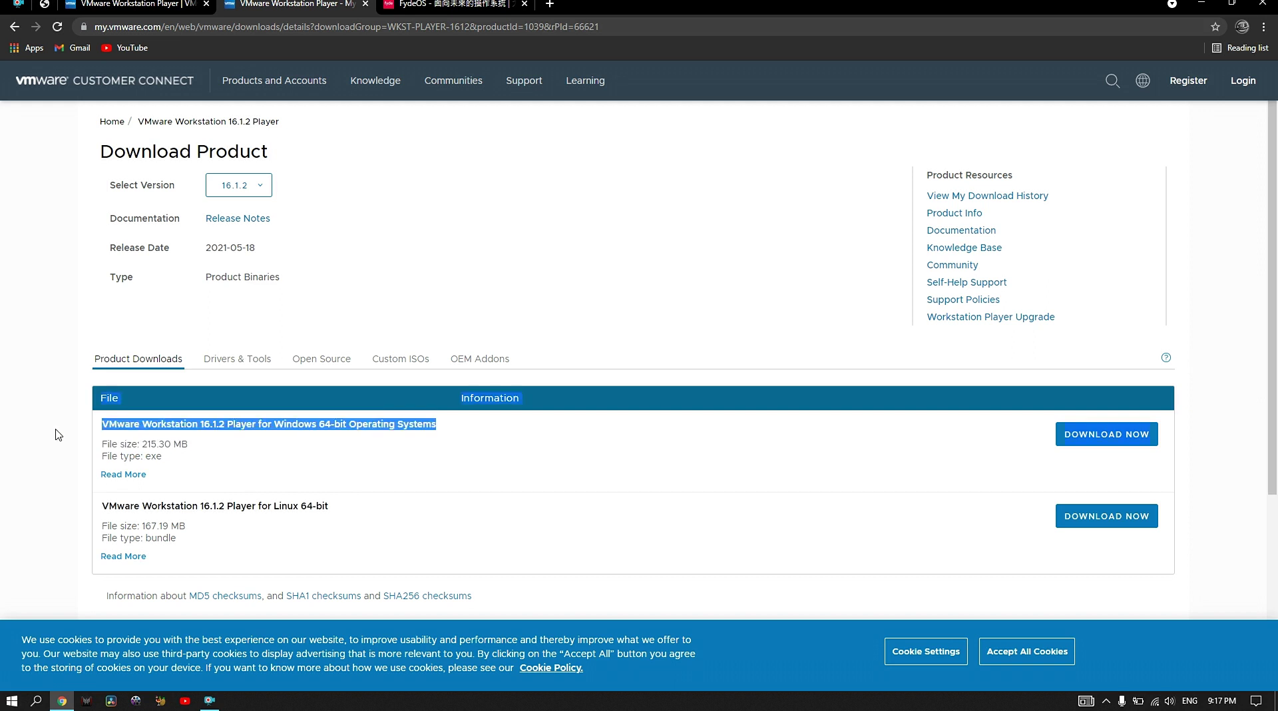
left_click(621, 445)
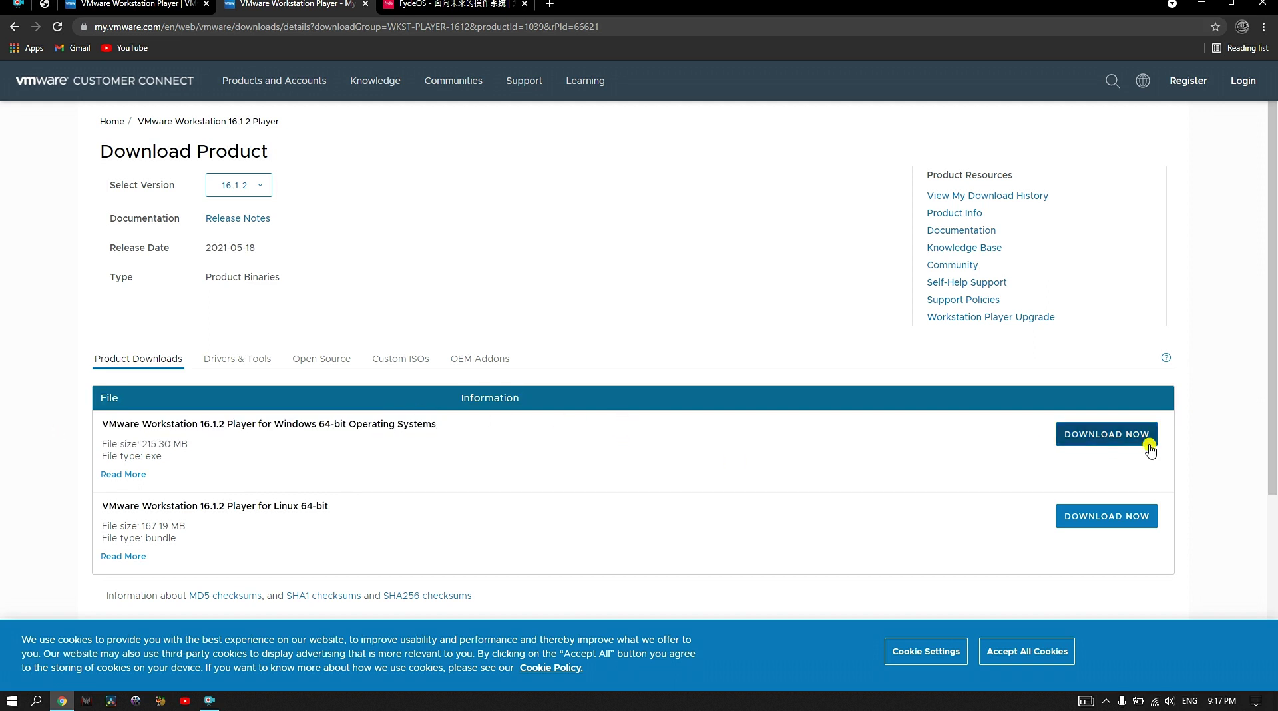
left_click(1118, 437)
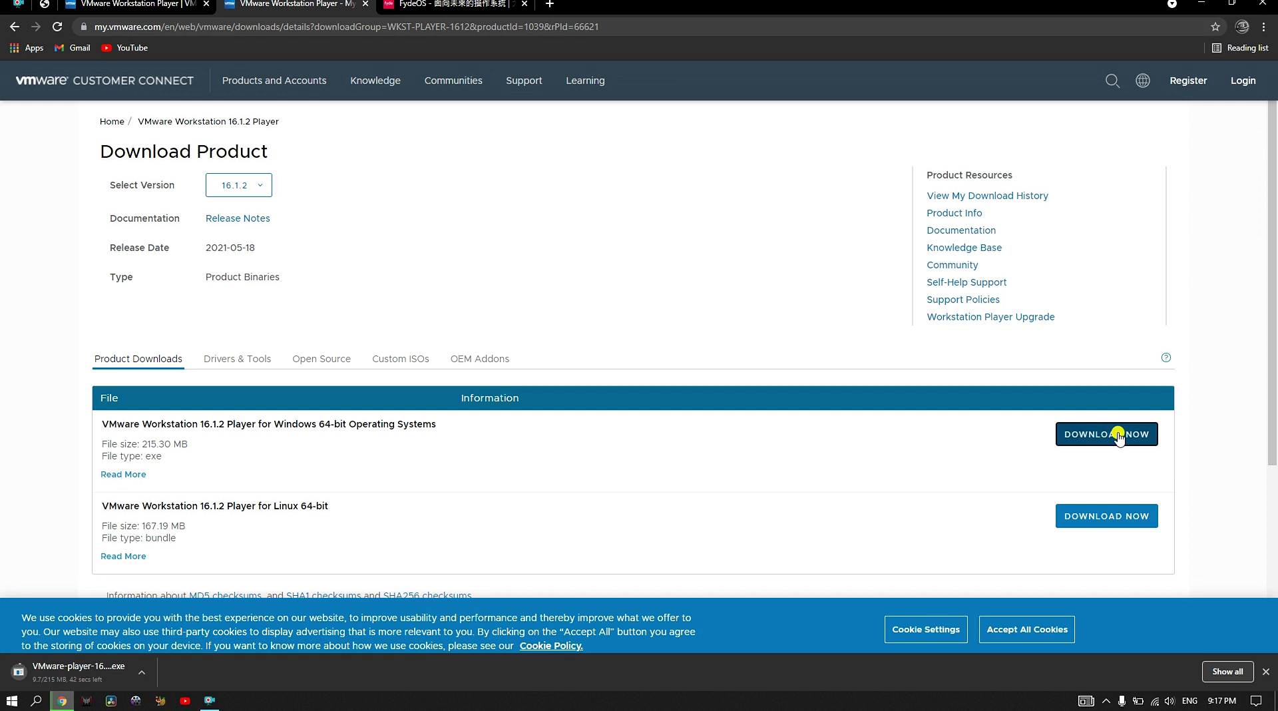
Download the FydeOS for VMware image from the English-translated fydeOS site, then minimise Chrome
left_click(461, 4)
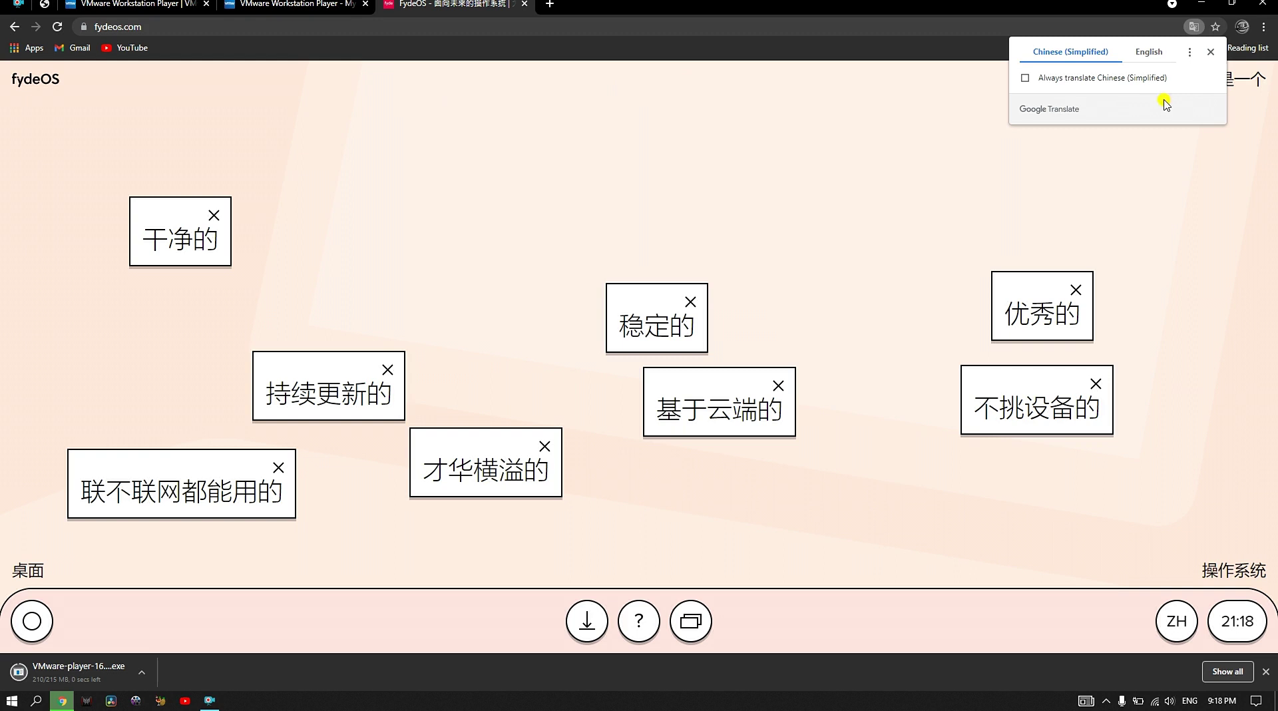
left_click(1150, 52)
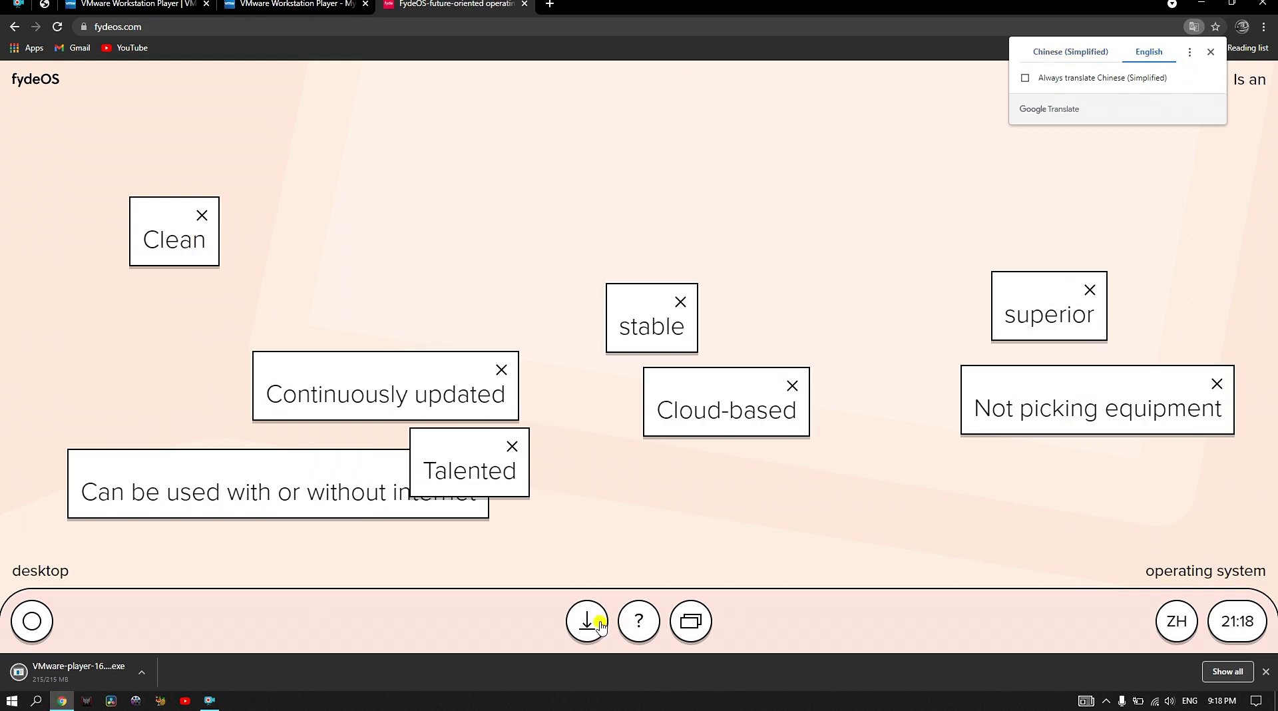
left_click(588, 621)
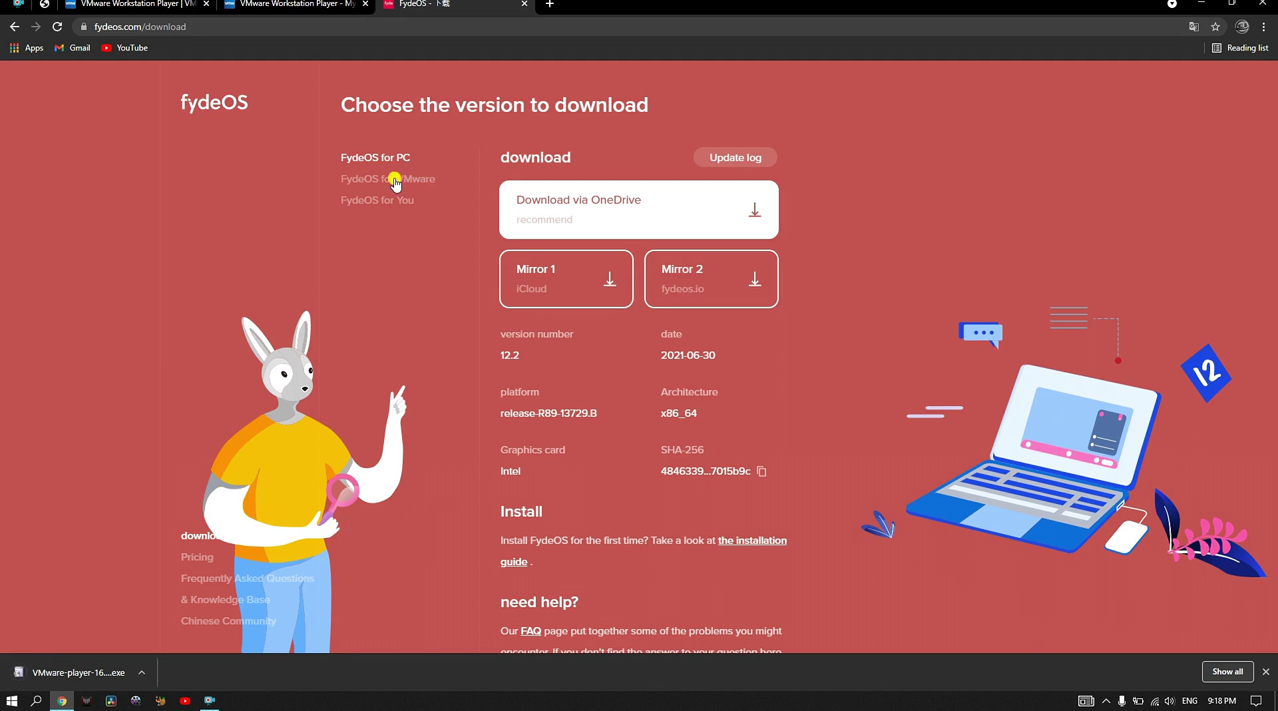
left_click(396, 180)
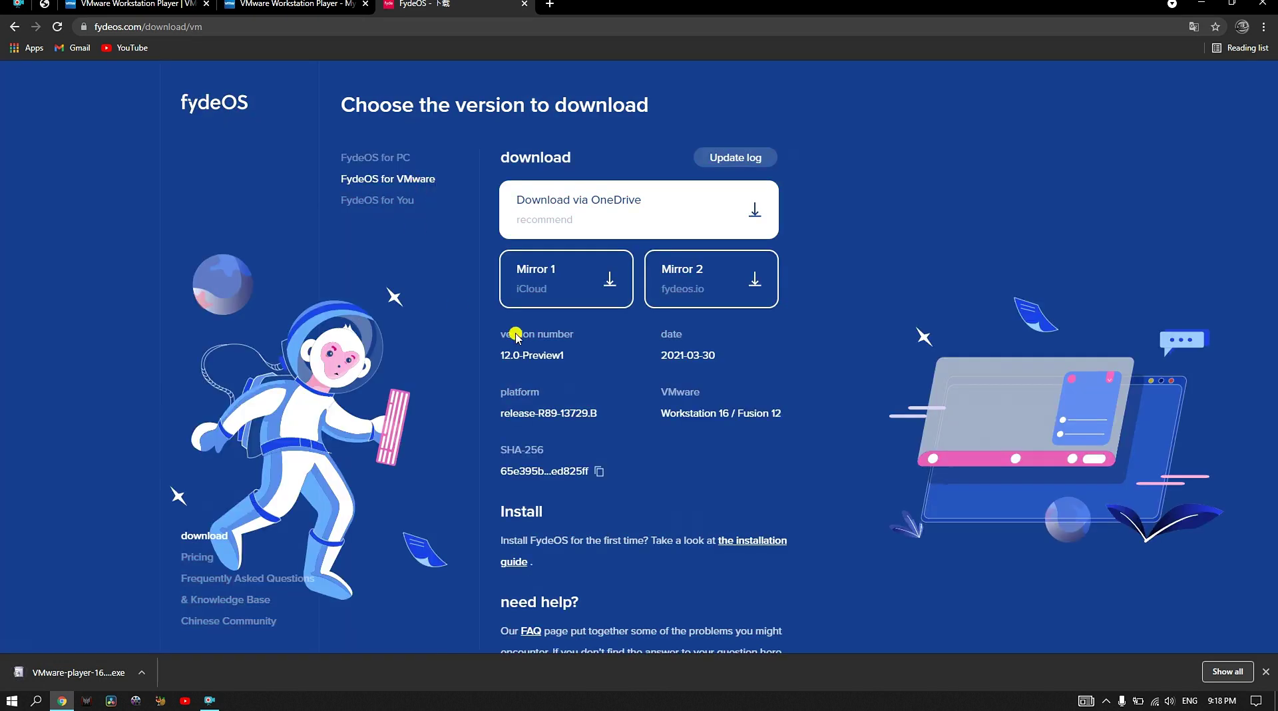
left_click(744, 281)
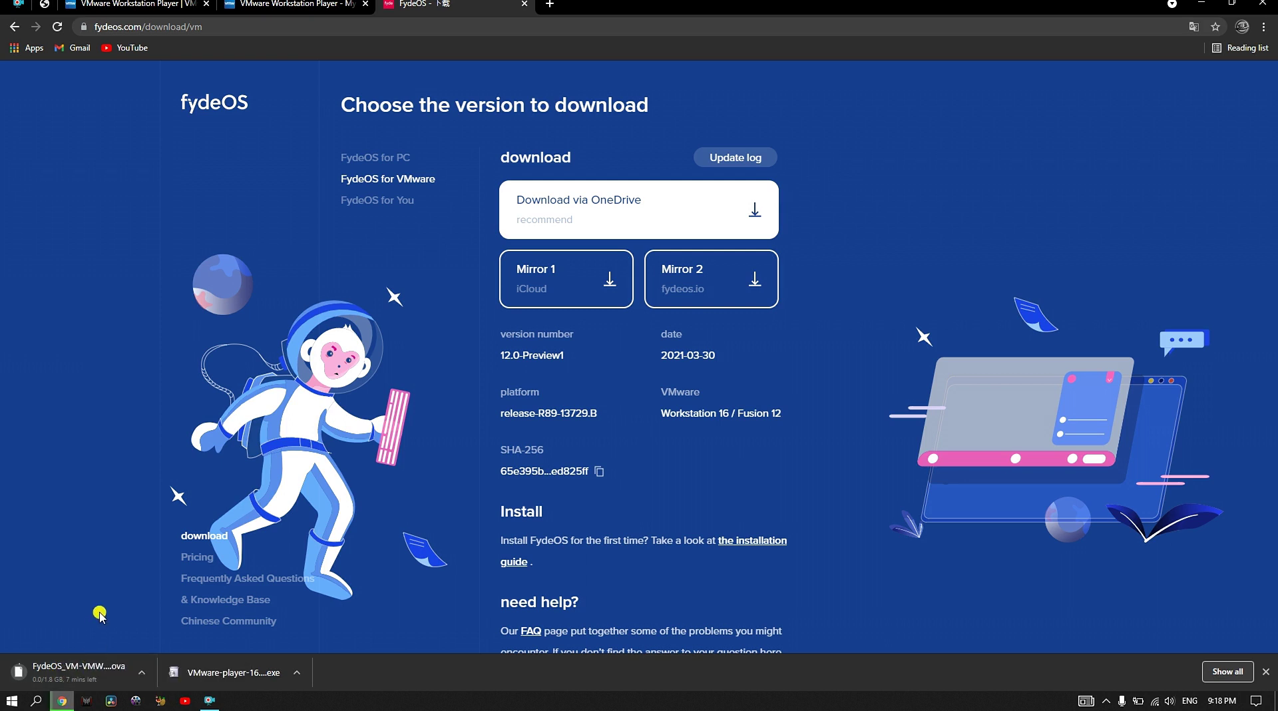
left_click(1204, 5)
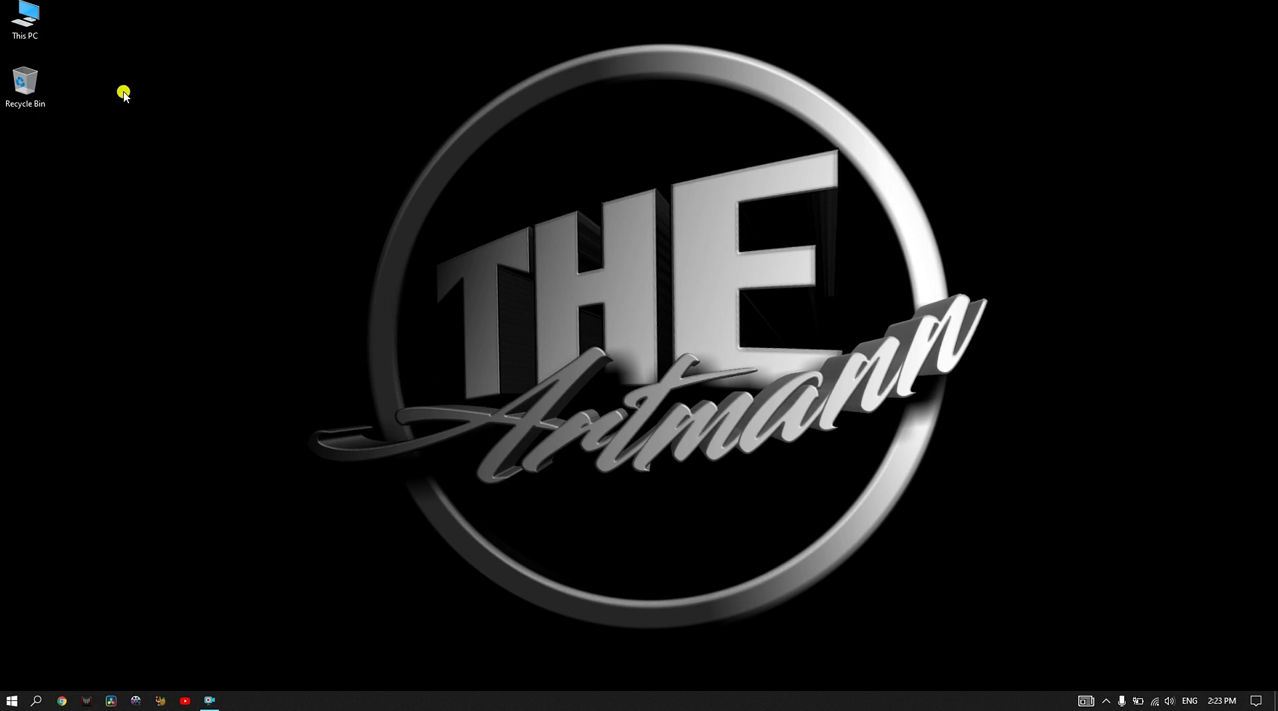
Run the VMware-player-16.1.2 installer from This PC > Downloads
double_click(25, 20)
double_click(912, 240)
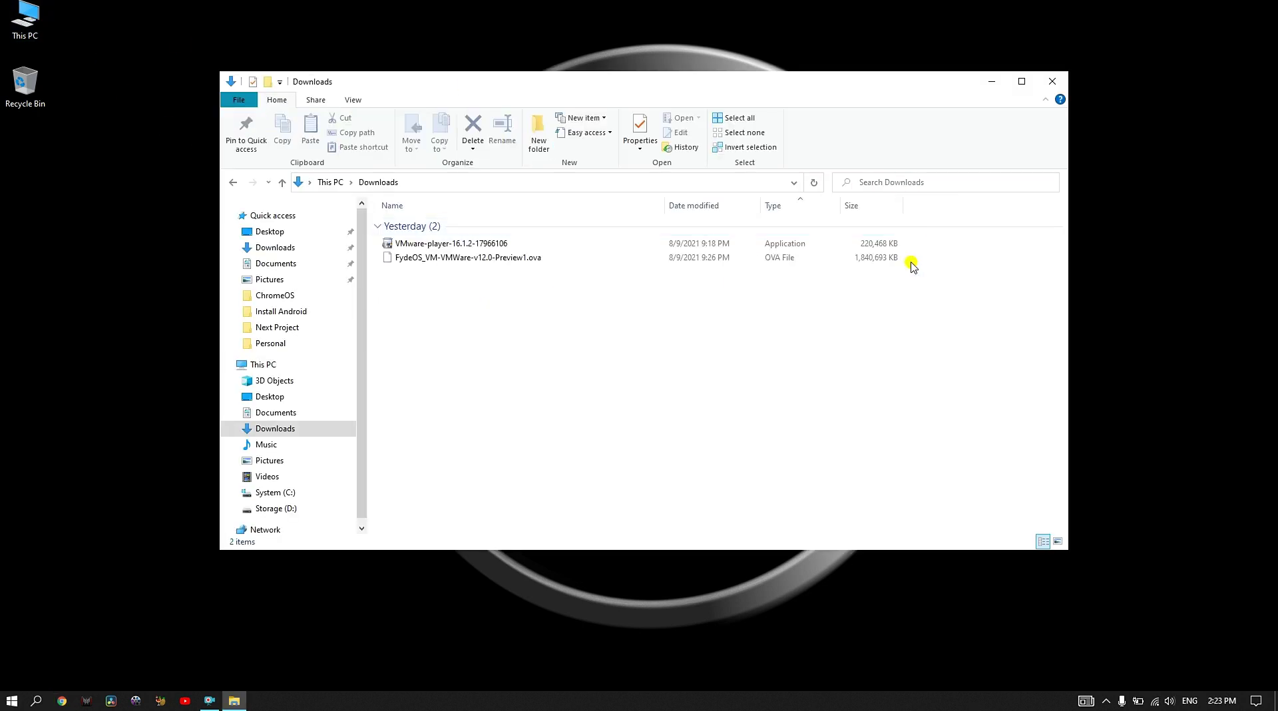
left_click(455, 244)
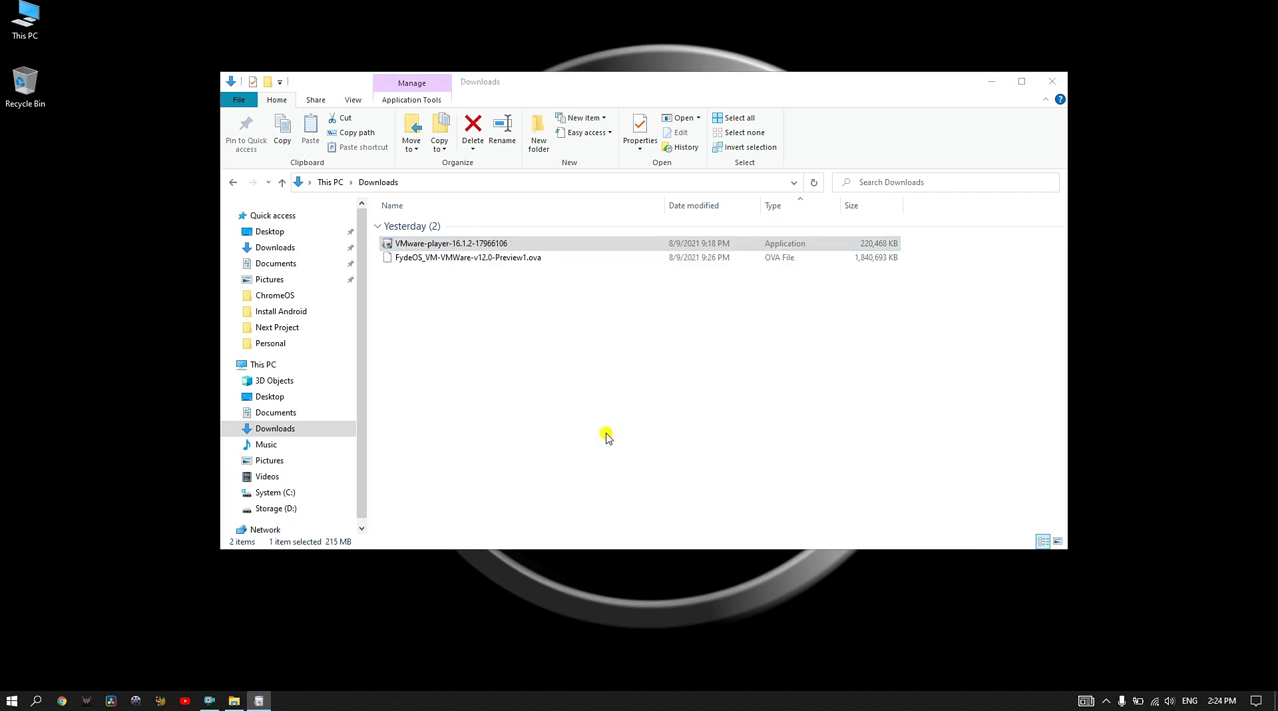
left_click(707, 453)
Accept the EULA, keep default options and the desktop shortcut, finish installing, and close Explorer
left_click(496, 420)
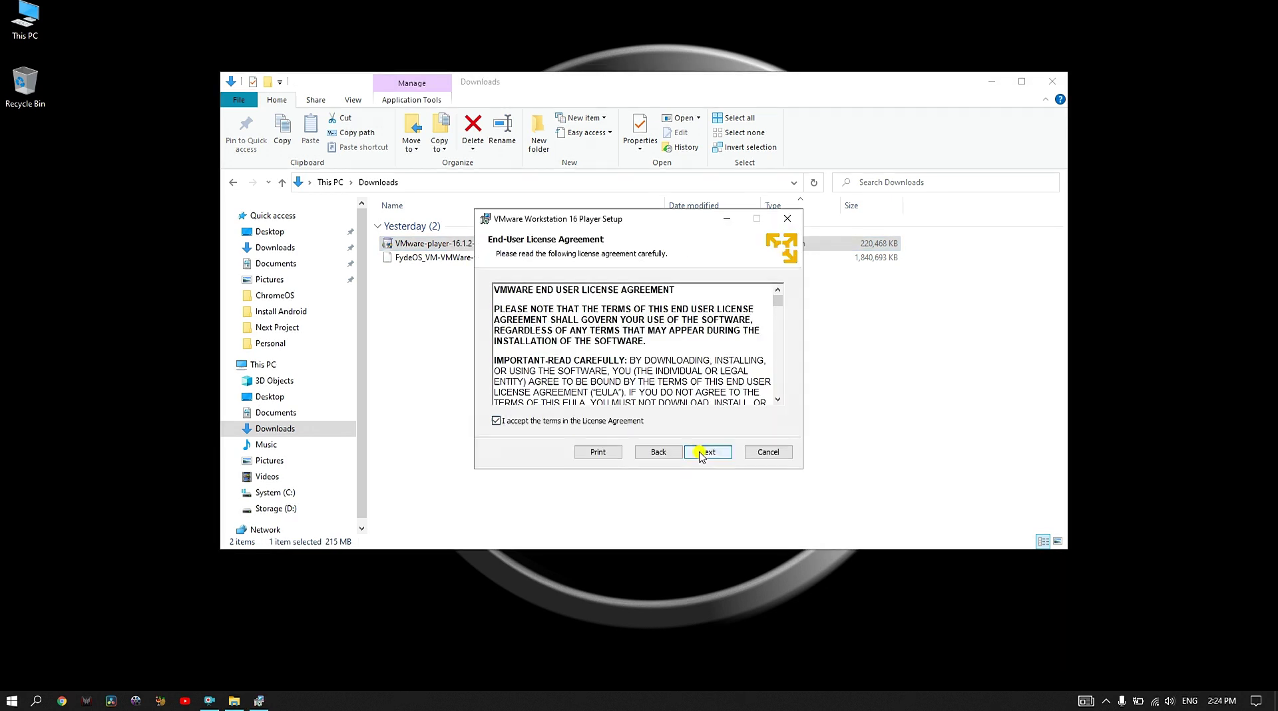
left_click(701, 454)
left_click(701, 454)
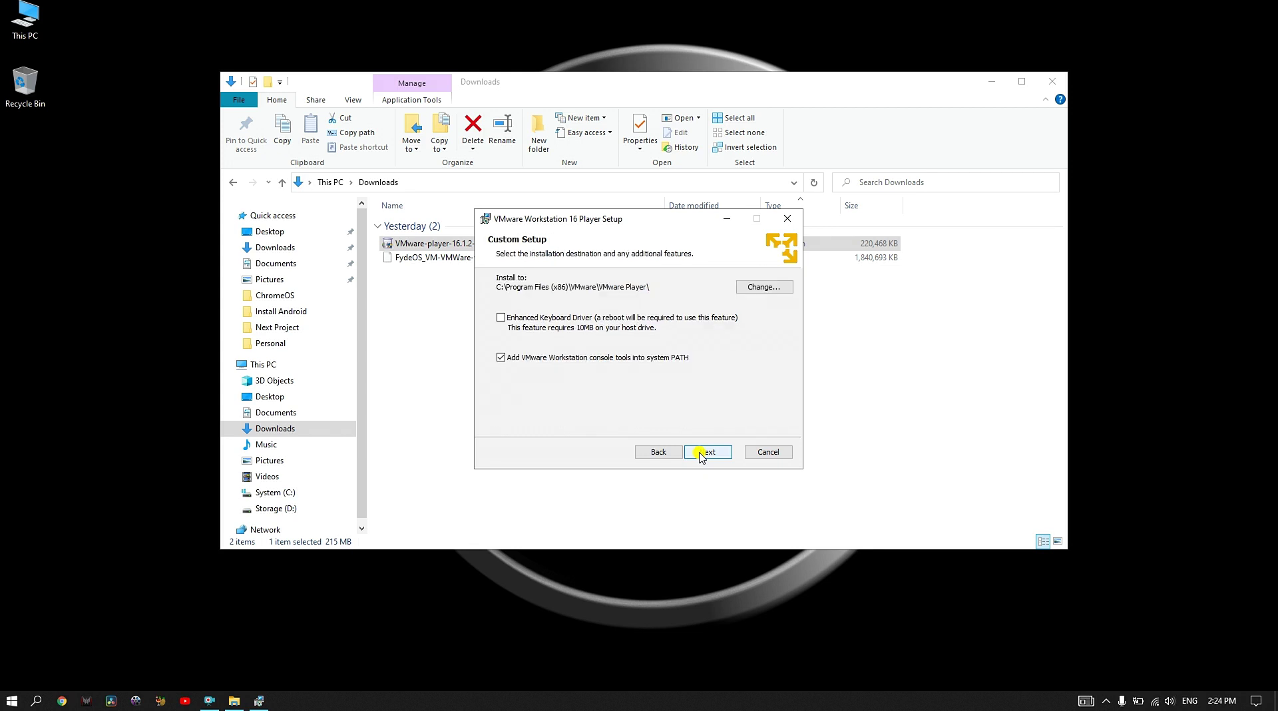
left_click(702, 455)
left_click(704, 454)
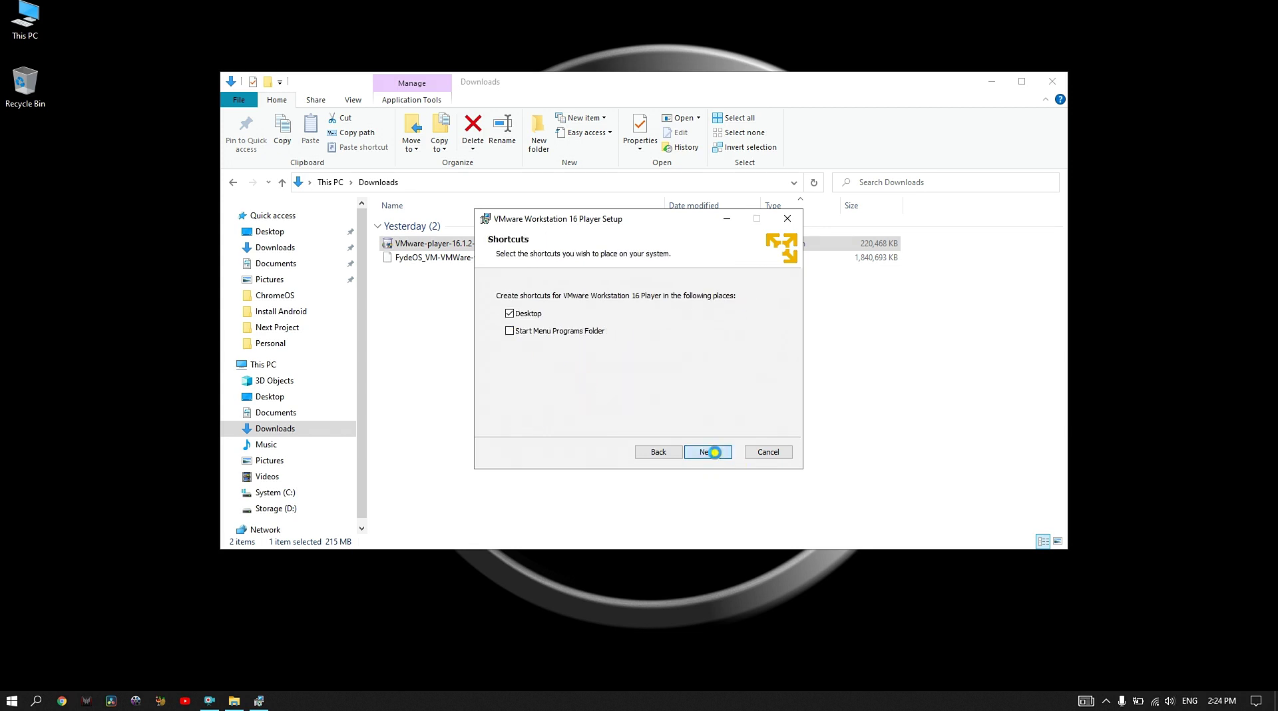
left_click(711, 453)
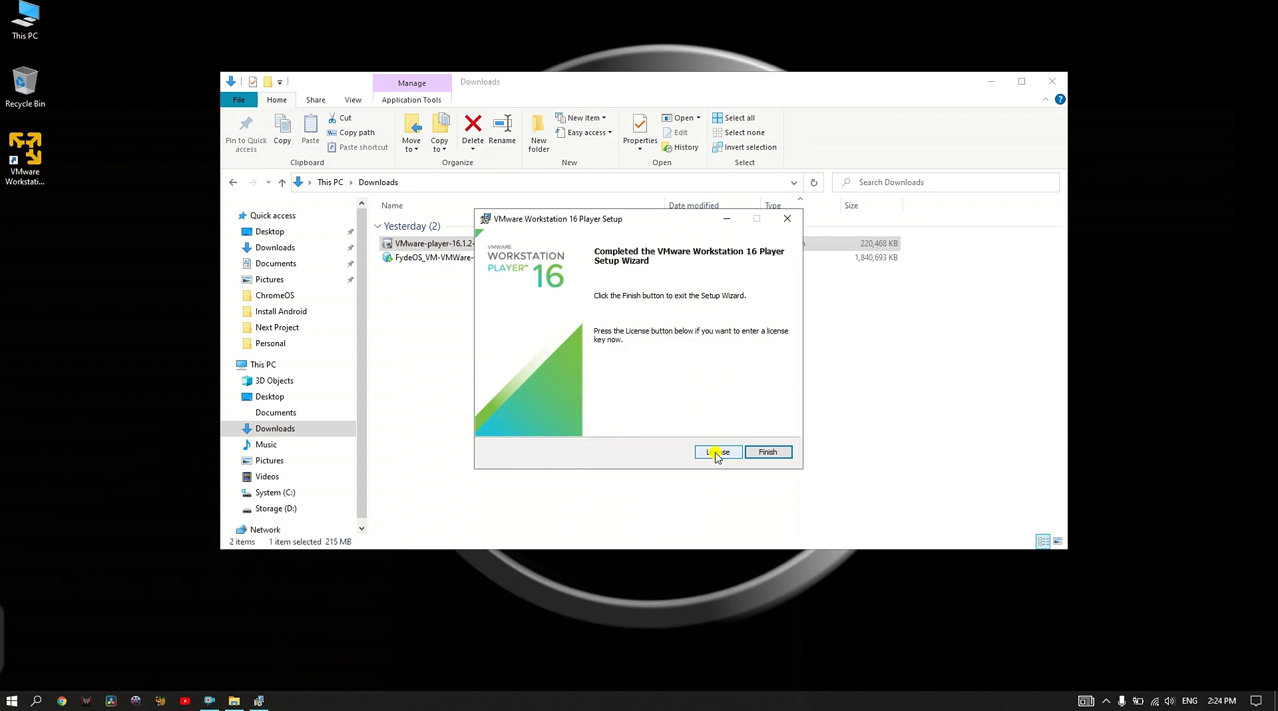
left_click(771, 453)
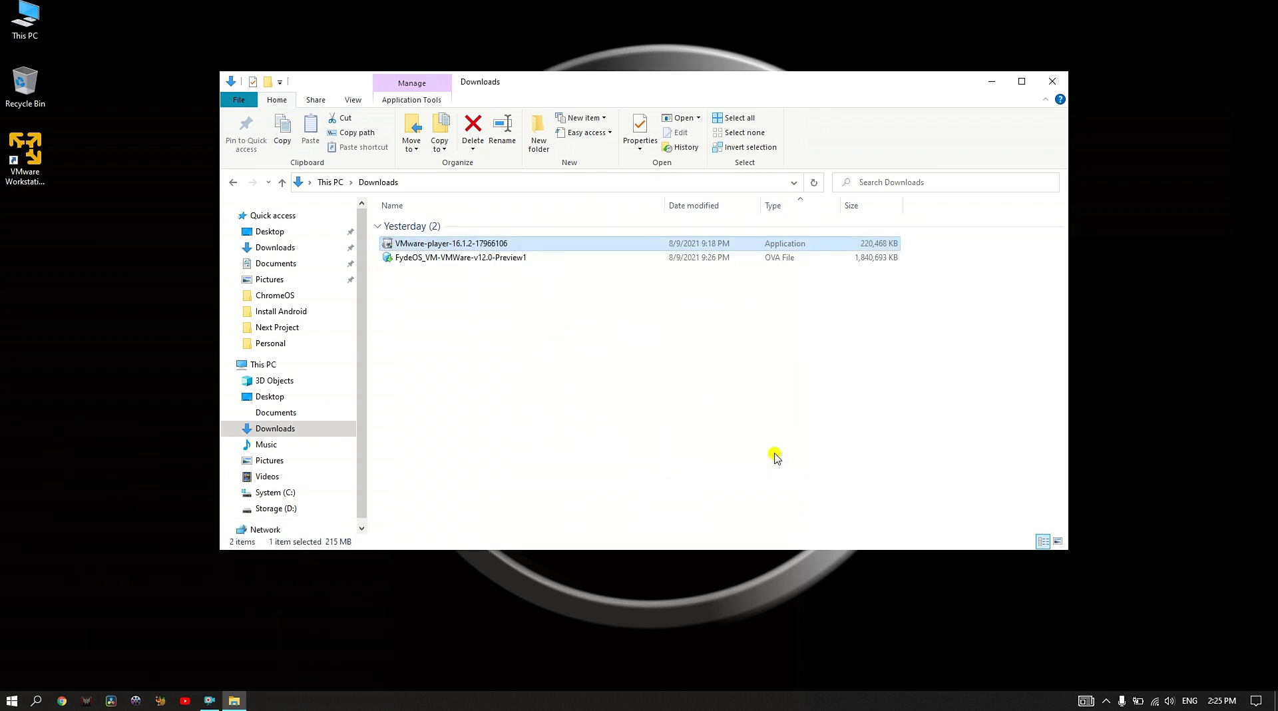
left_click(1052, 81)
Open the FydeOS OVA from Downloads and import it as FydeOS_VM-VMWare-v12.0-Preview1
left_click(40, 147)
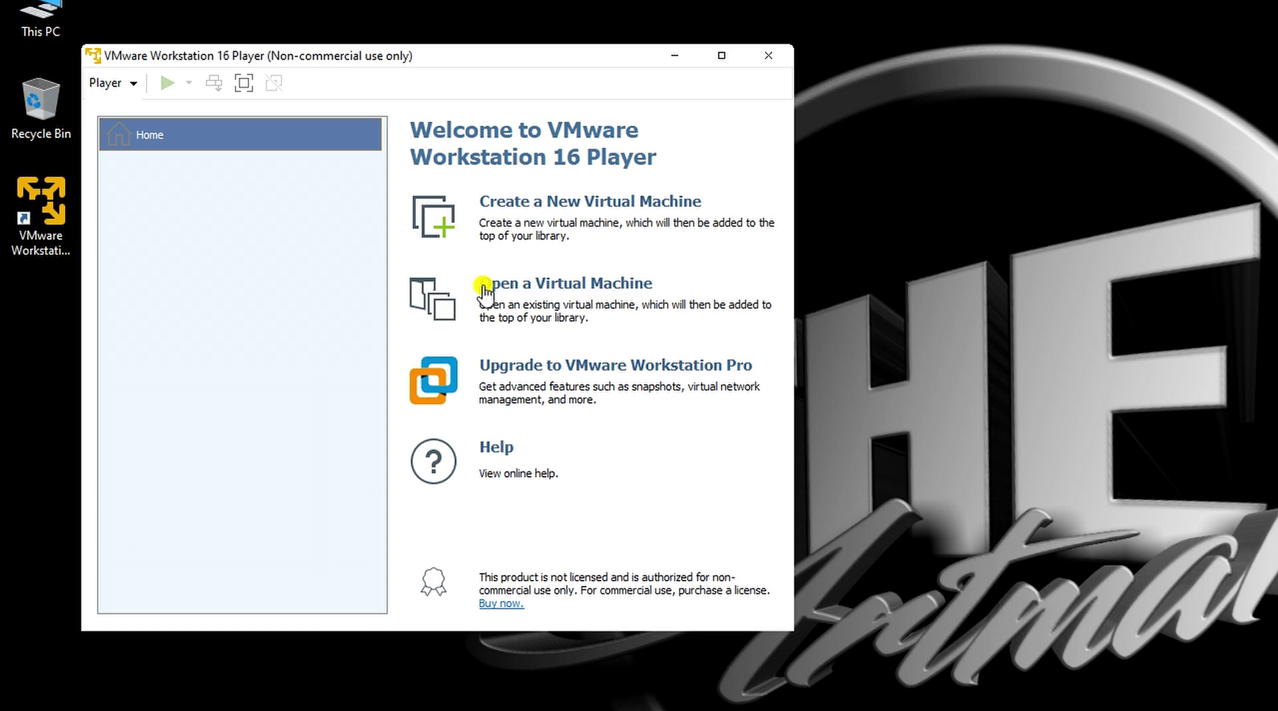
left_click(587, 285)
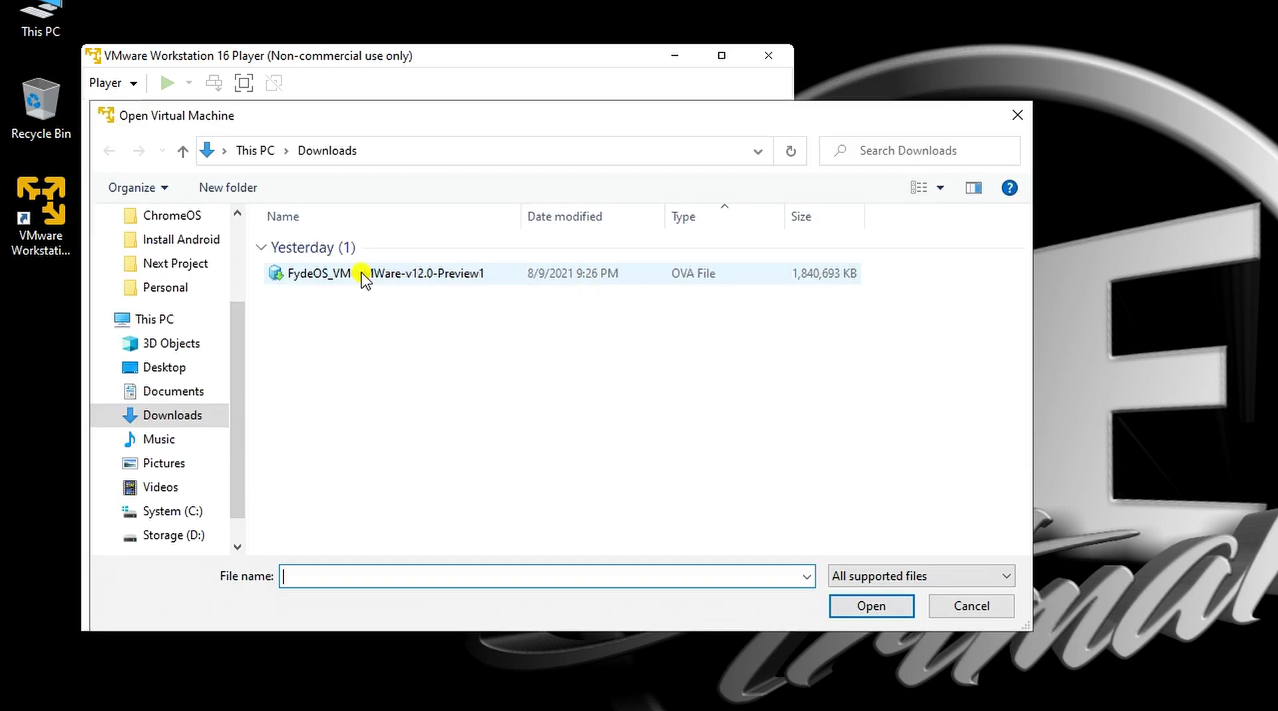
left_click(416, 274)
left_click(852, 603)
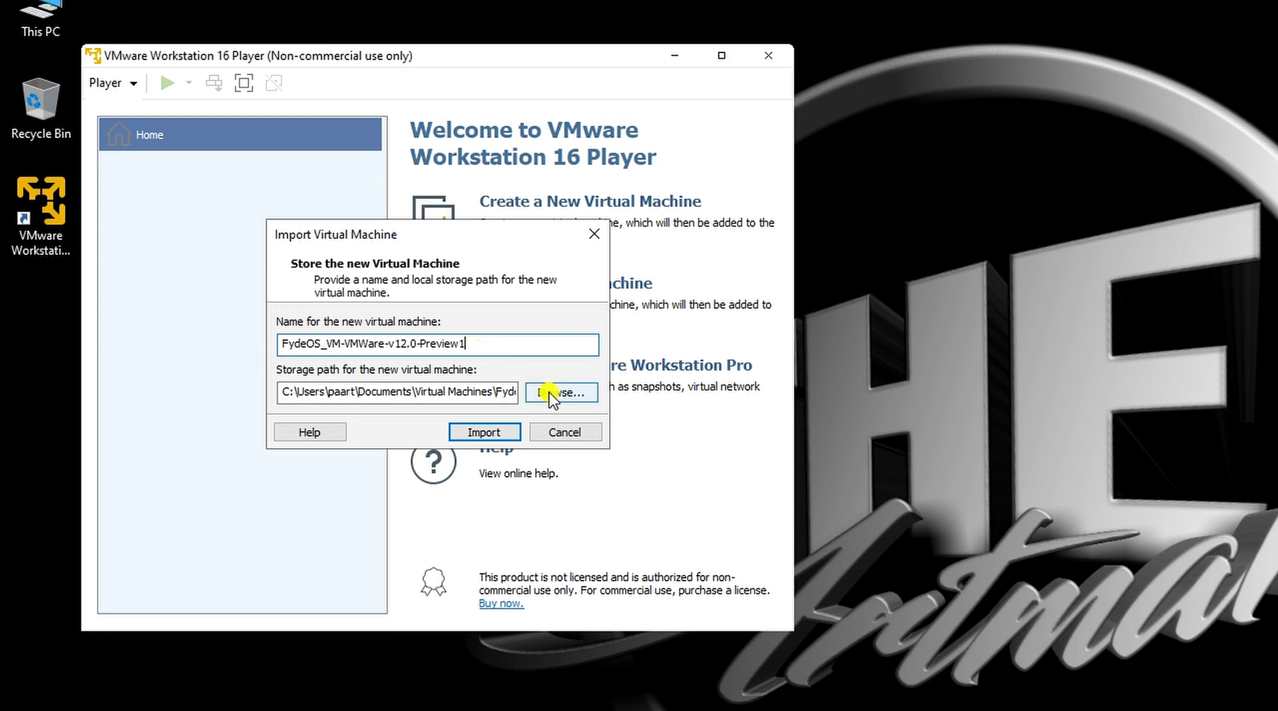
left_click(484, 434)
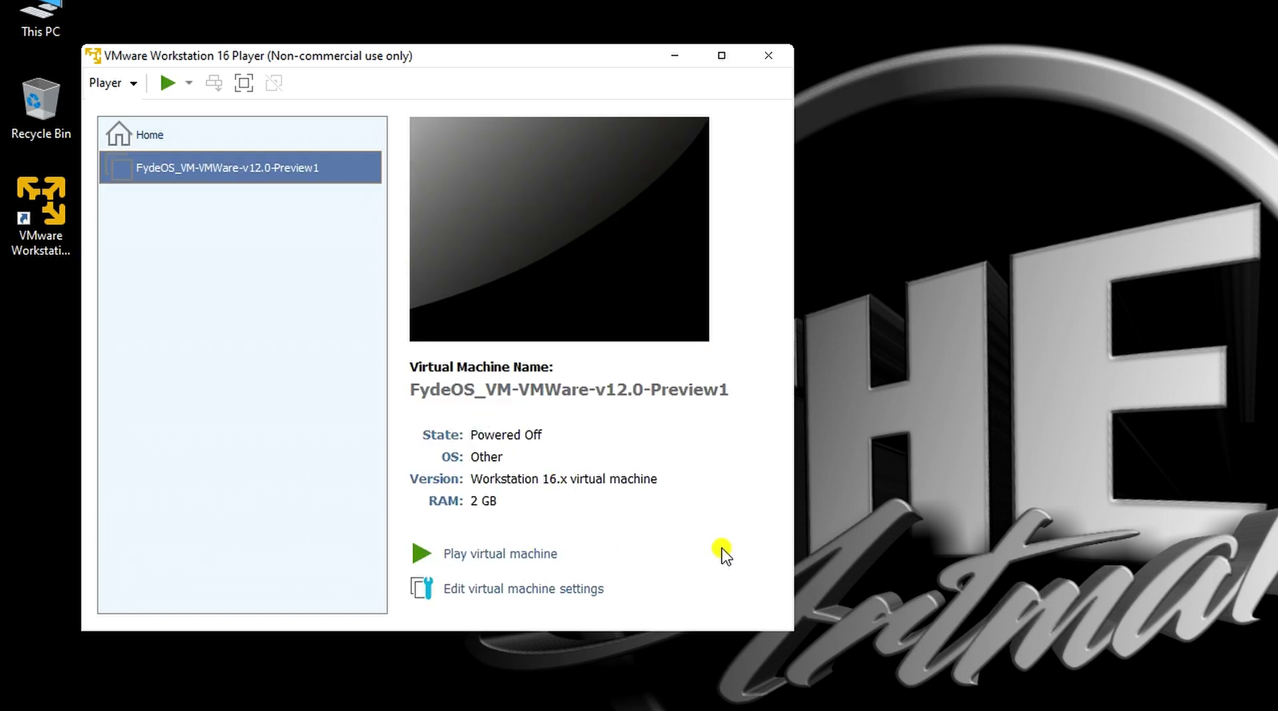
In the VM settings, set memory to 4 GB and processors to 4 cores
left_click(552, 590)
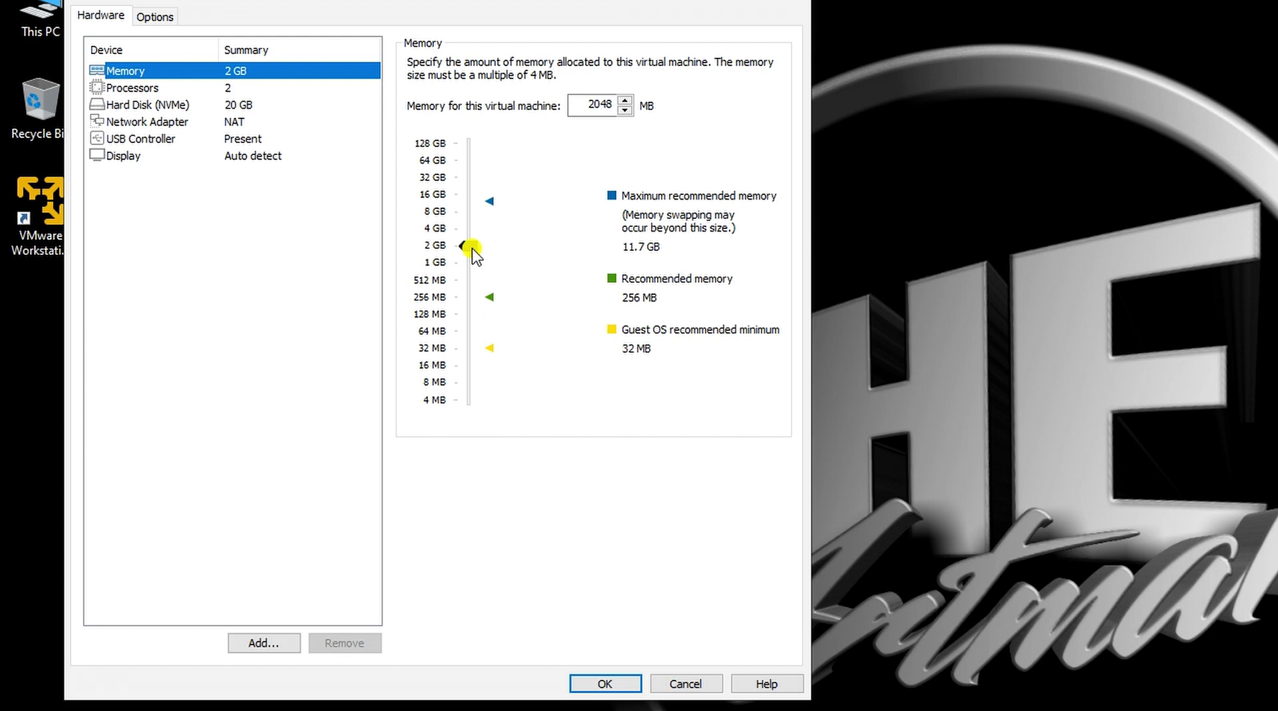
left_click_drag(471, 251, 471, 239)
left_click(481, 268)
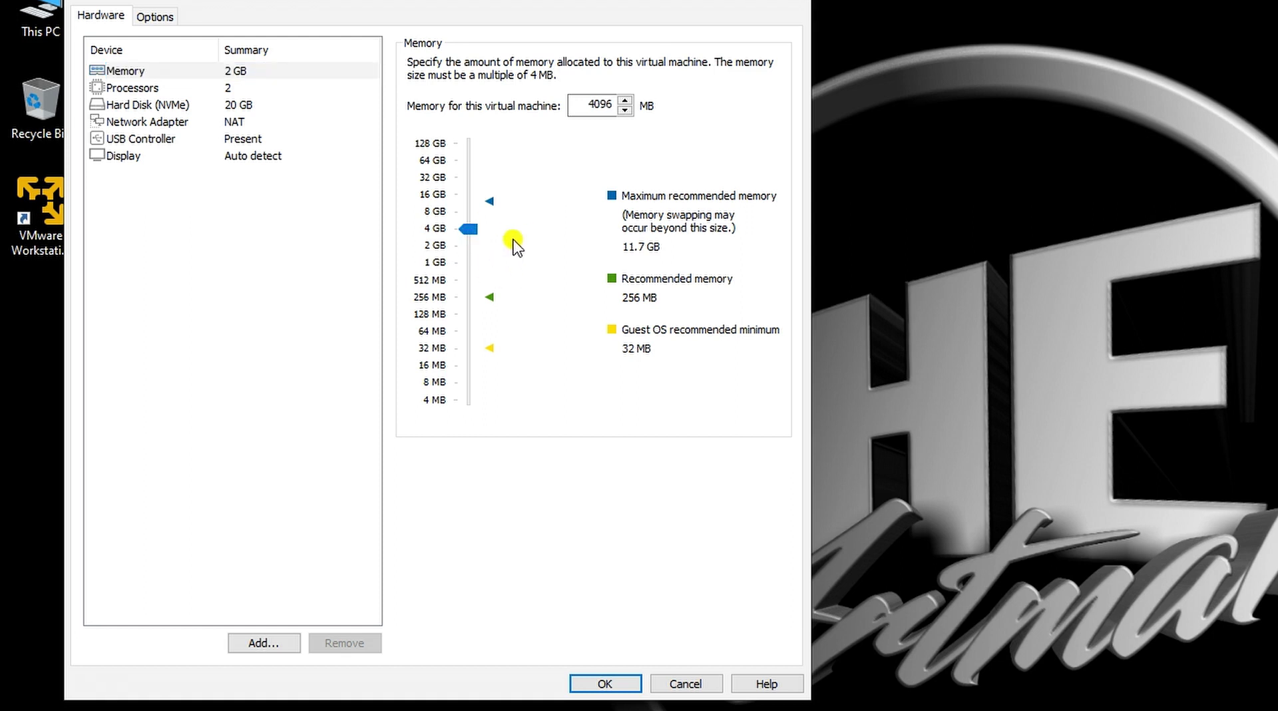
left_click(219, 88)
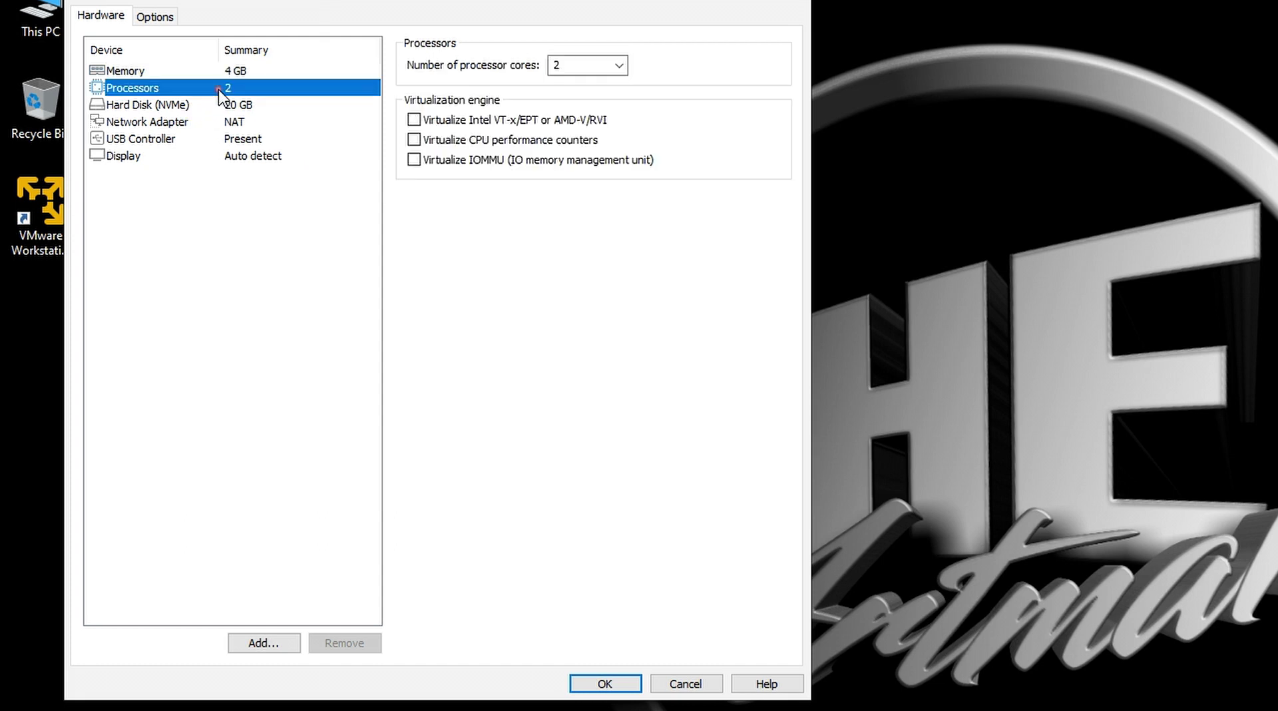
left_click(619, 67)
left_click(568, 122)
Expand the virtual hard disk to 50 GB
left_click(241, 106)
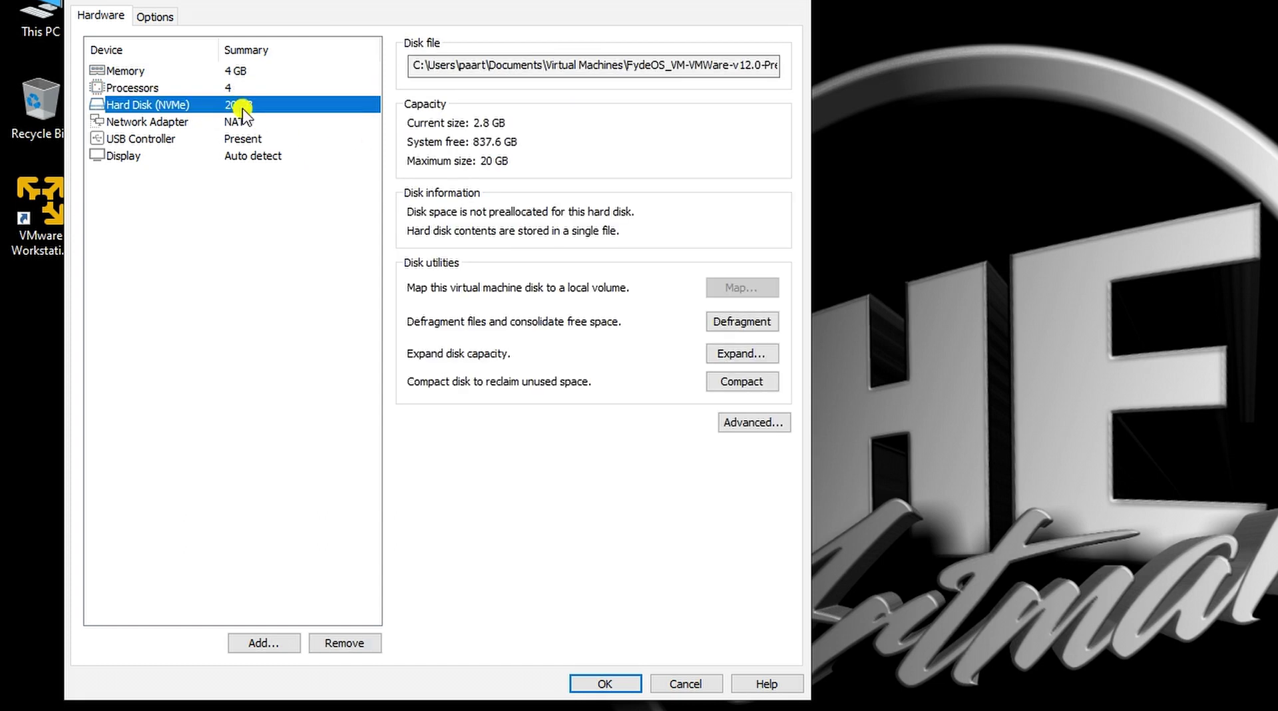
left_click(741, 353)
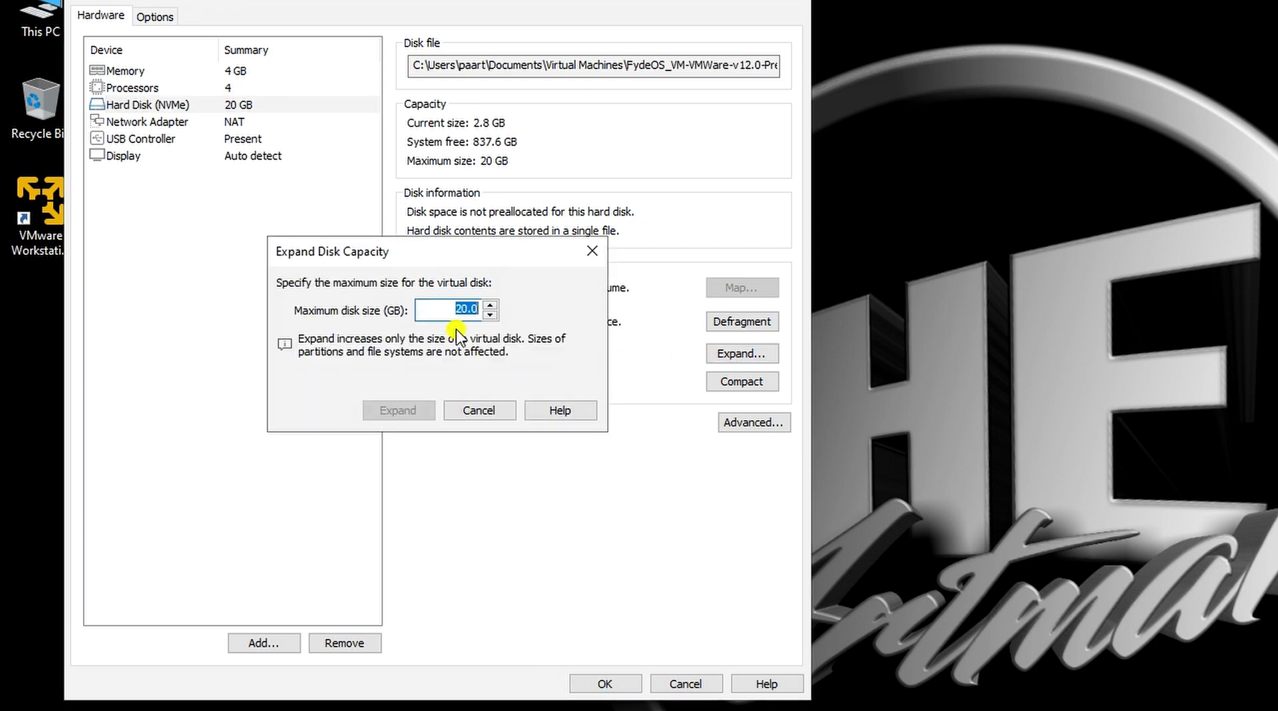
type("50")
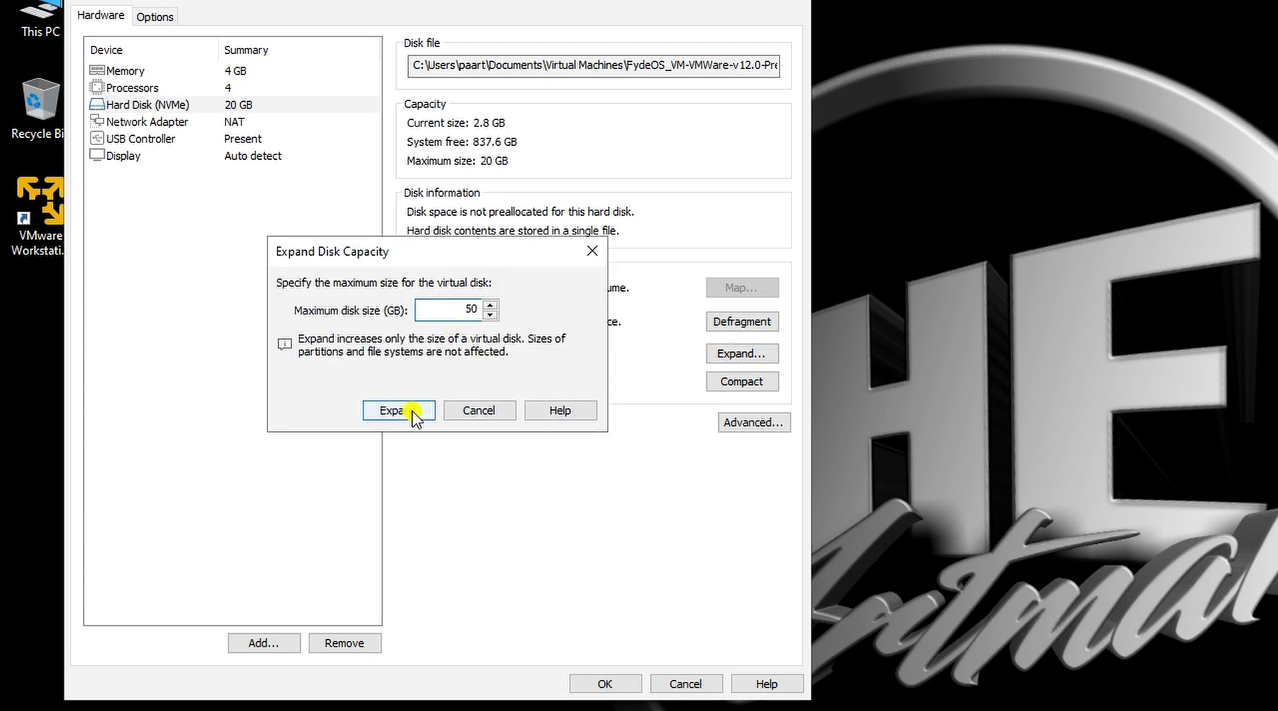
left_click(412, 412)
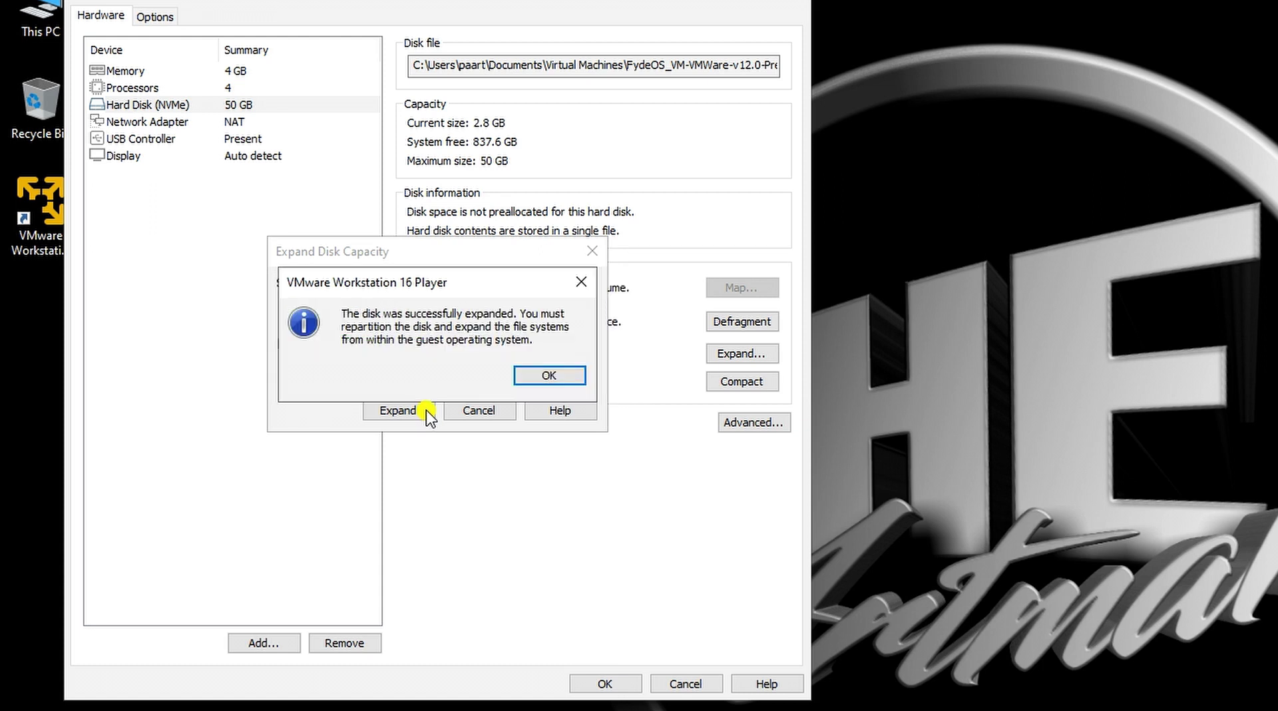
Keep NAT networking and USB 2.0, set graphics memory to 2 GB, and save the settings
left_click(548, 375)
left_click(240, 123)
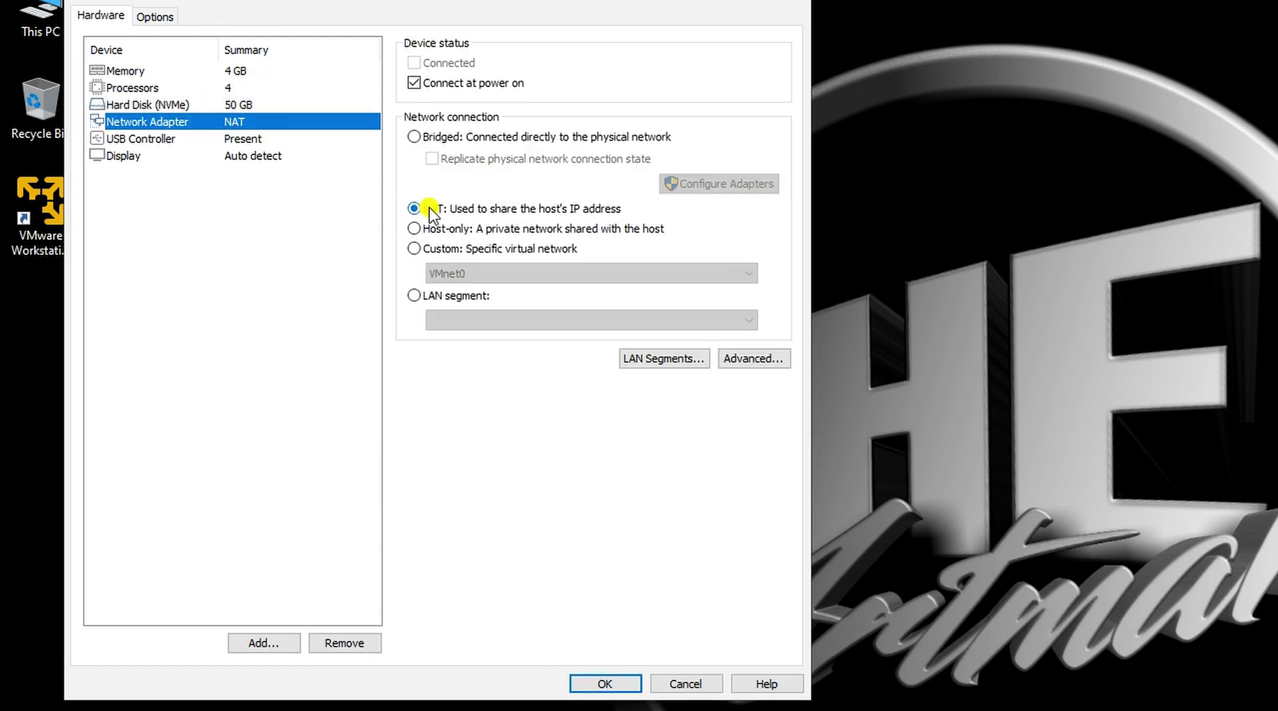
left_click(571, 66)
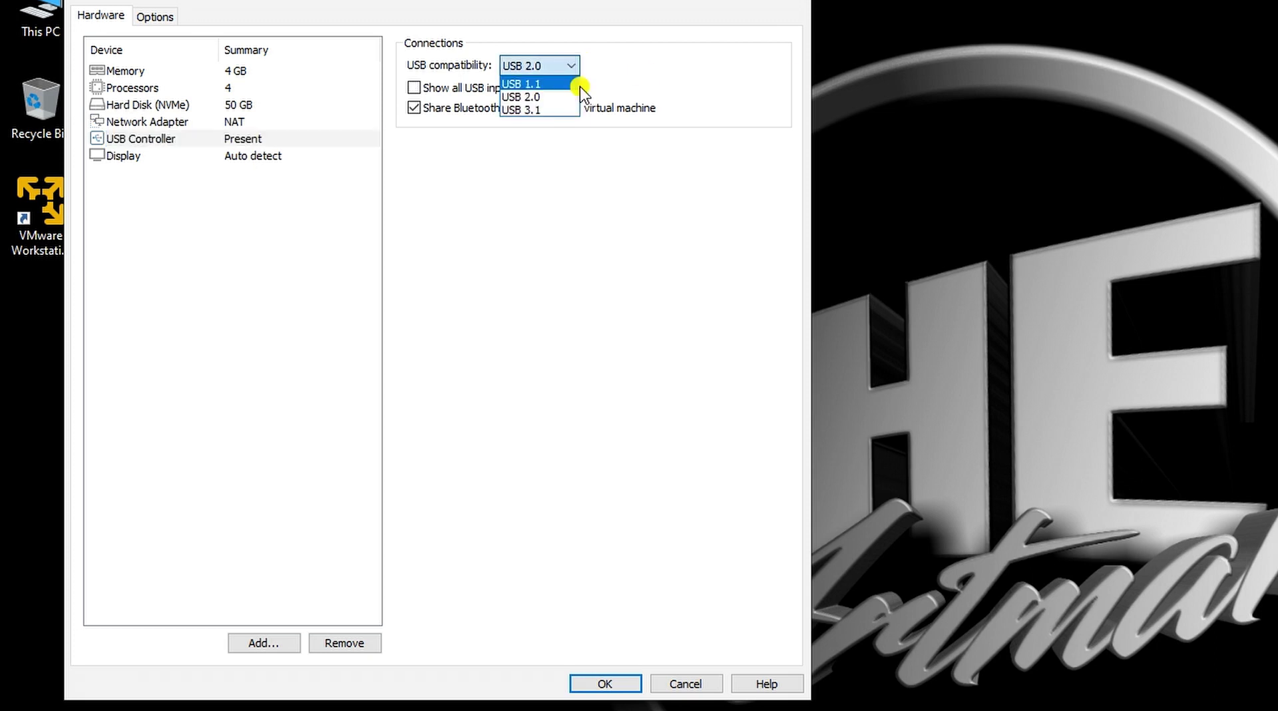
left_click(577, 86)
left_click(262, 157)
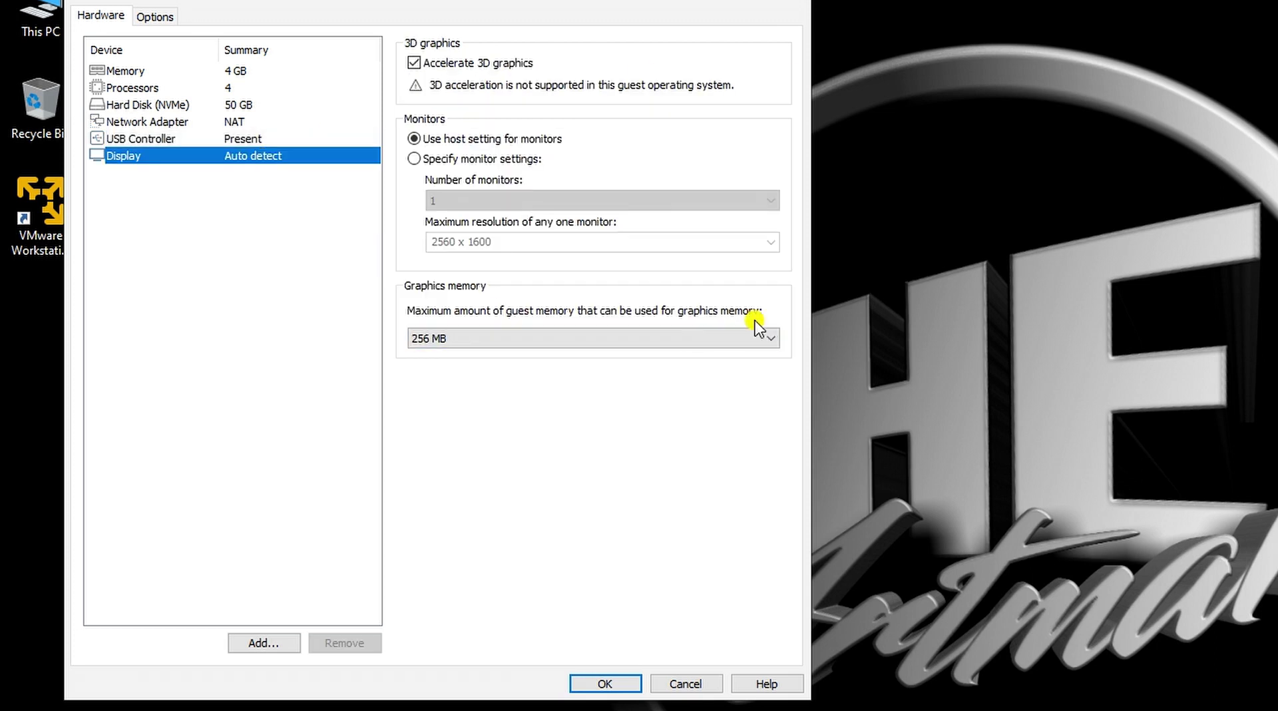
left_click(592, 339)
left_click(501, 447)
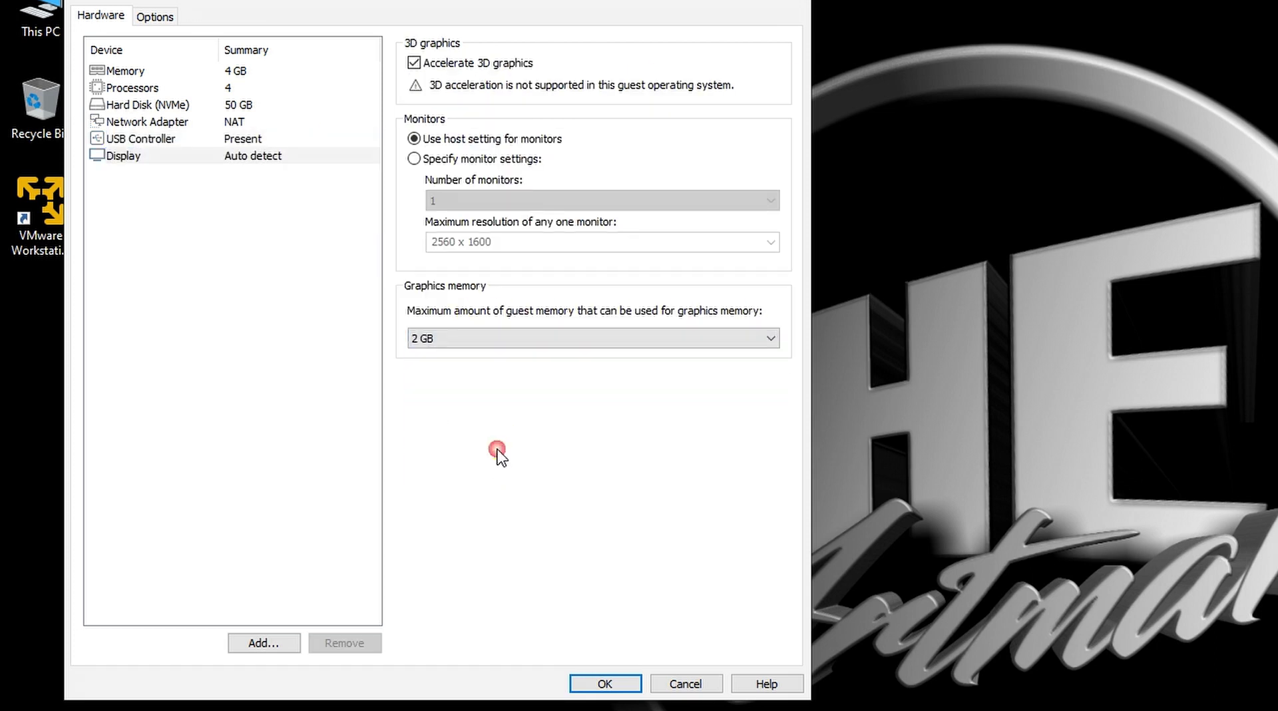
left_click(609, 684)
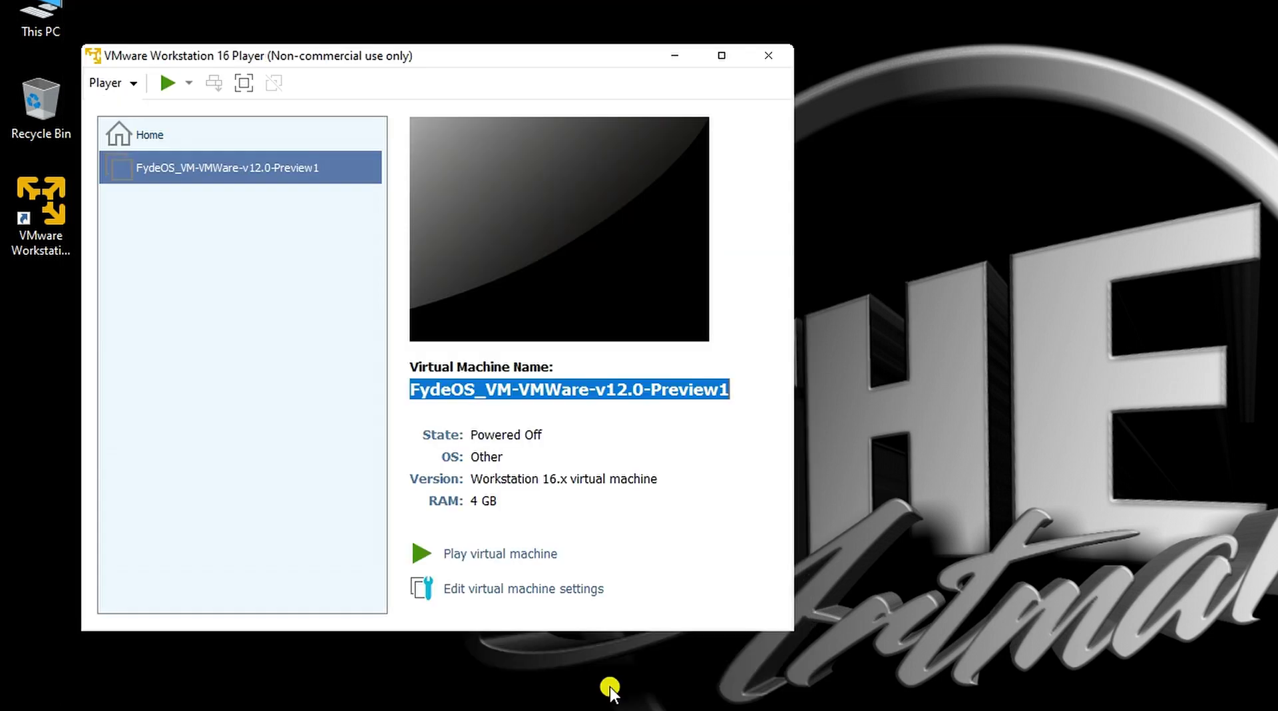
Power on the FydeOS VM, capture input into it, then release it with Ctrl+Alt
left_click(520, 558)
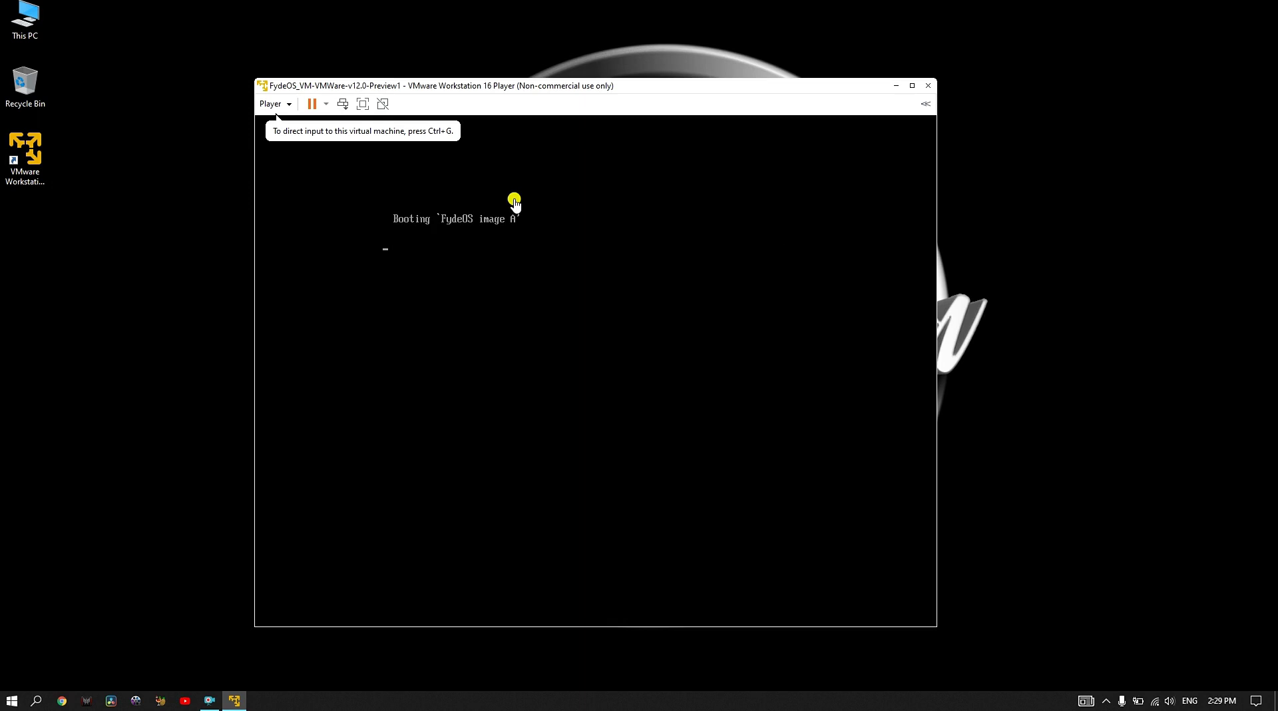
left_click(496, 199)
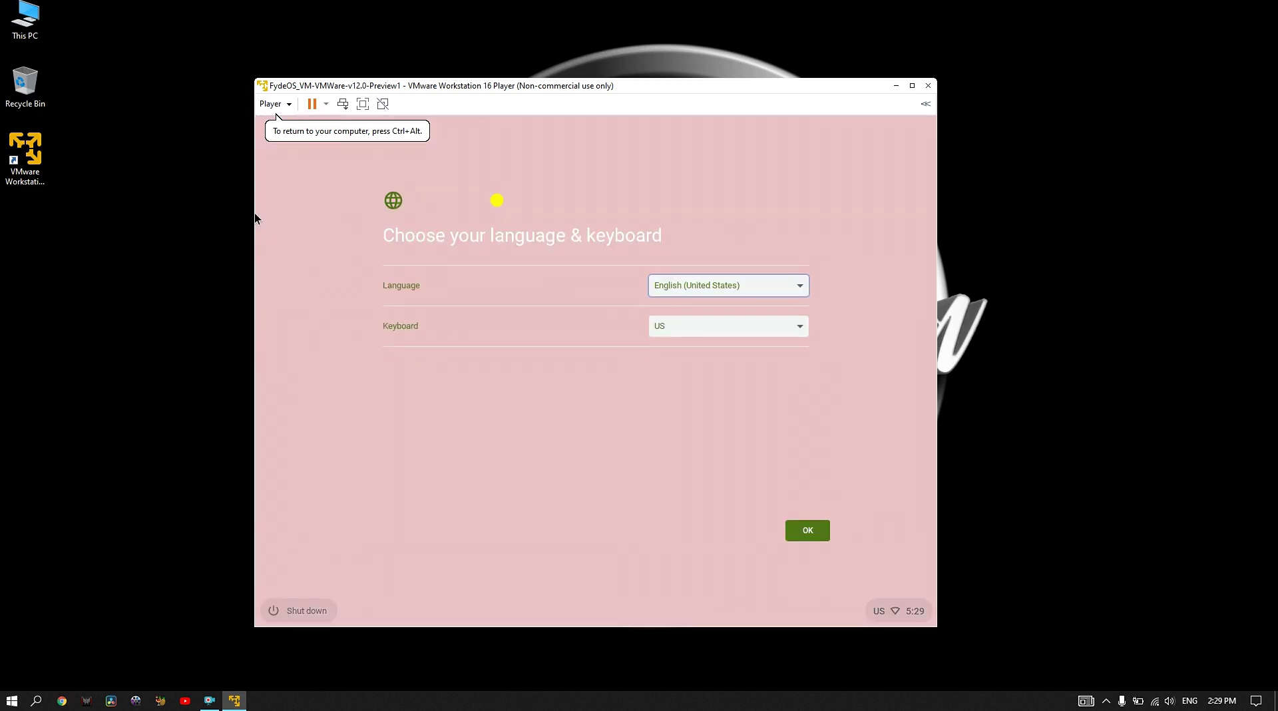
key("ctrl+alt")
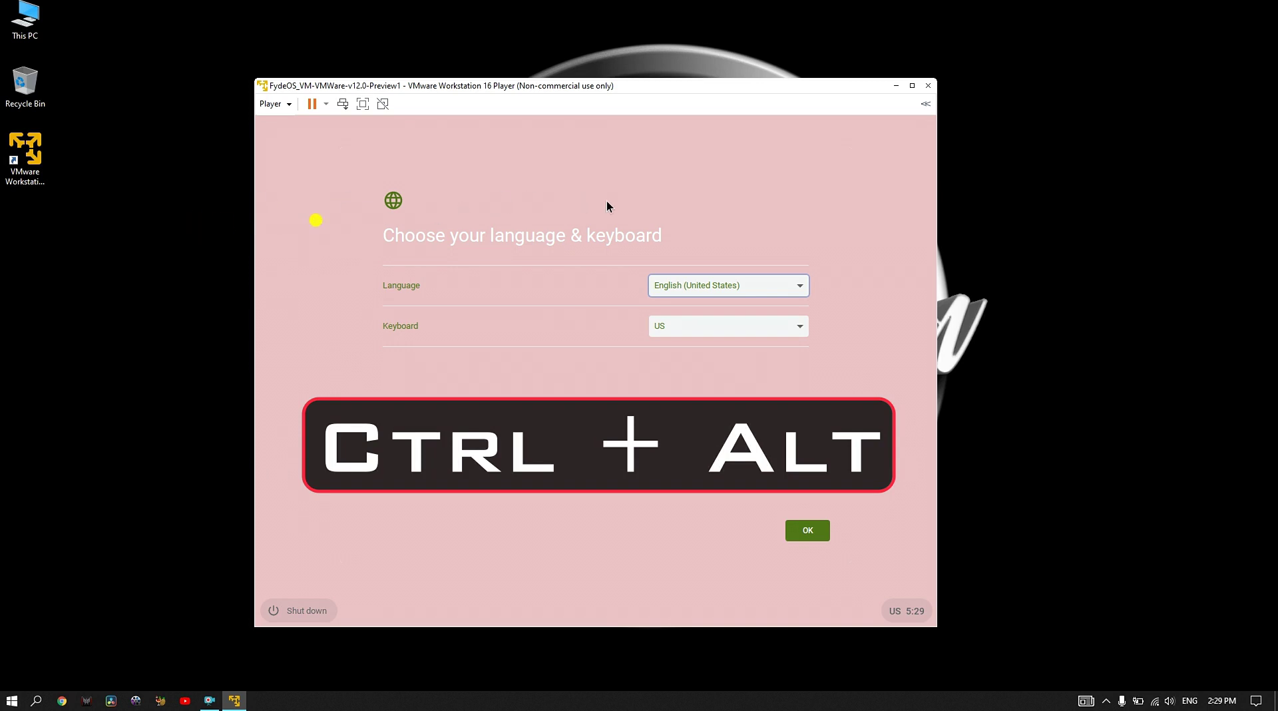
Pass the language, network and license screens, then sign in to FydeOS with email and password
left_click(808, 531)
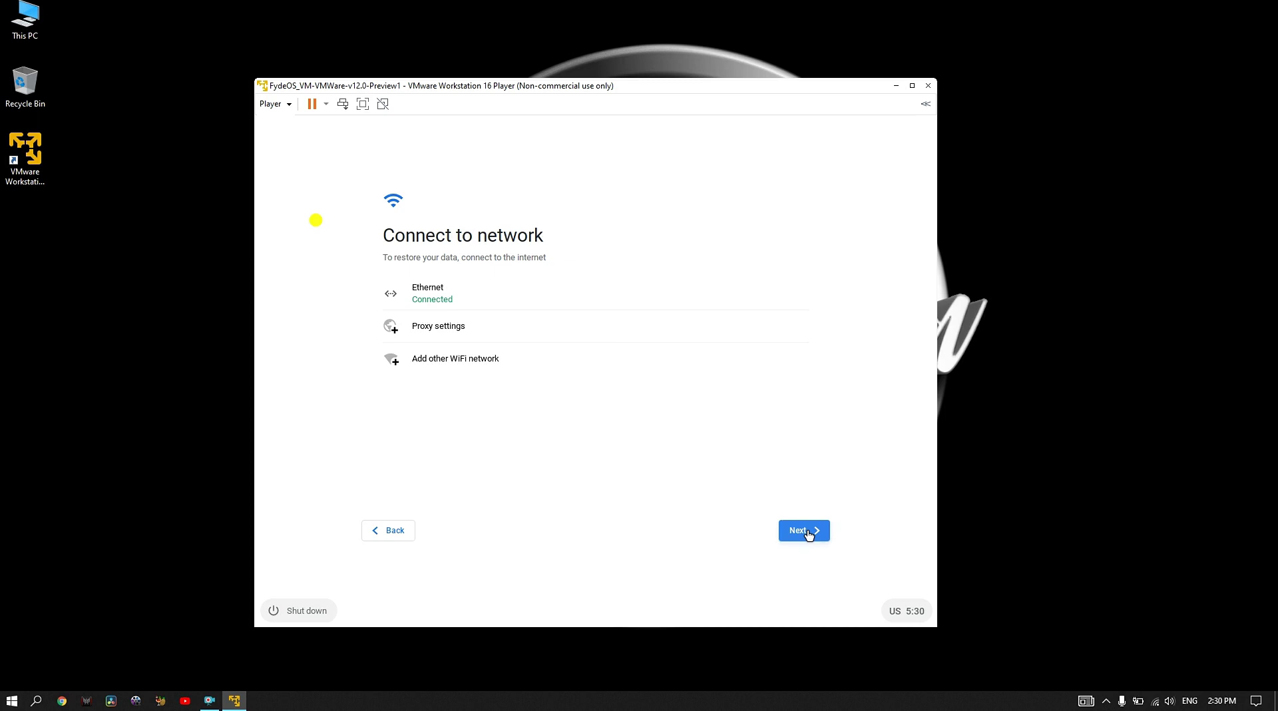
left_click(812, 530)
left_click(816, 507)
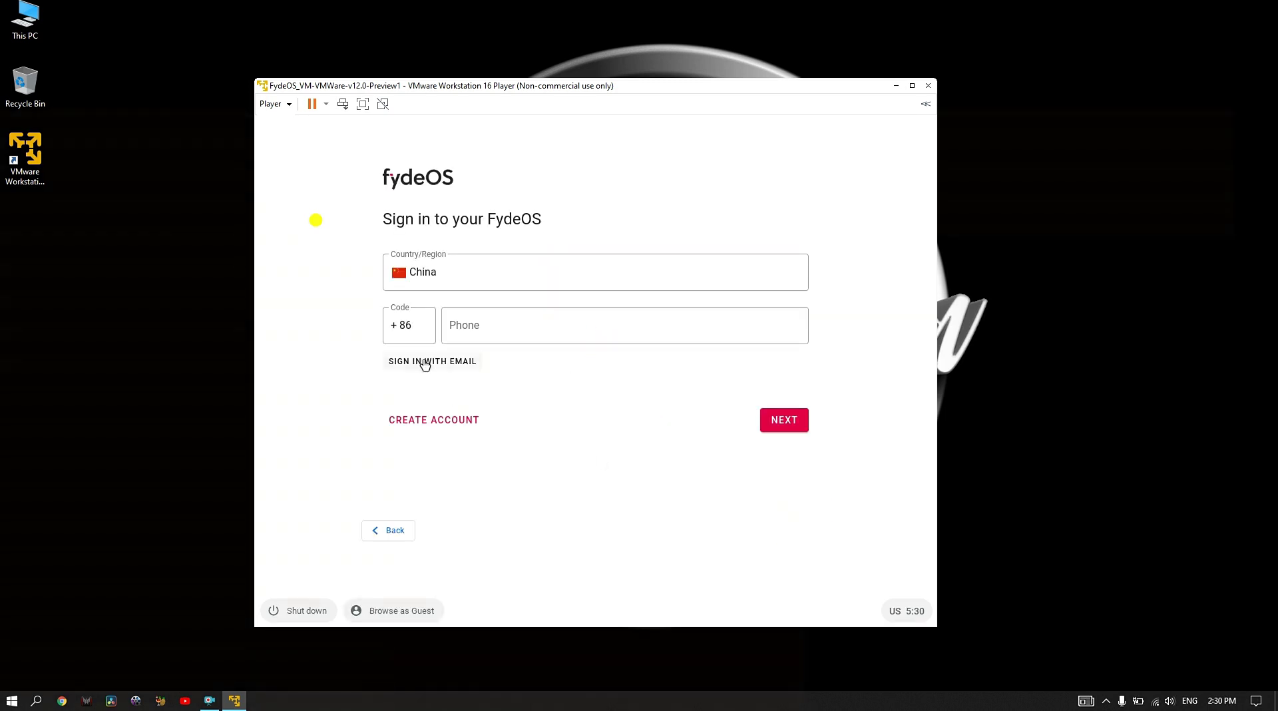
left_click(425, 362)
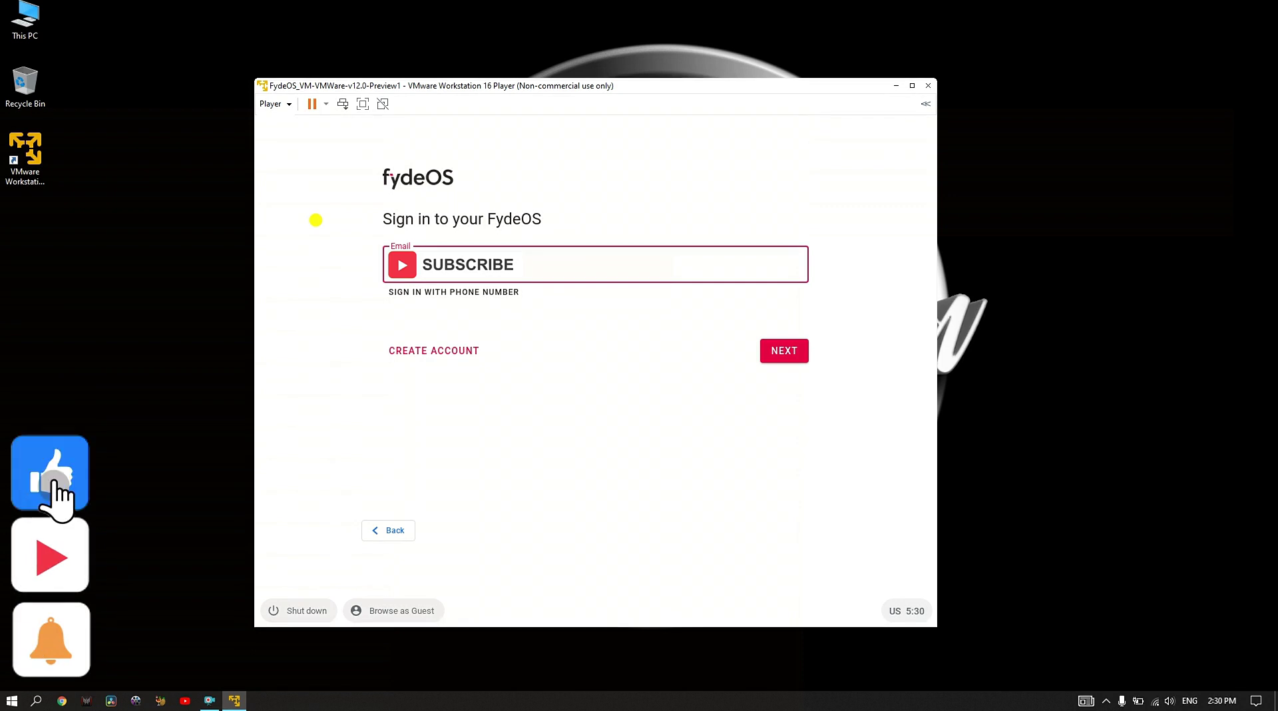
left_click(779, 350)
type("••••••••")
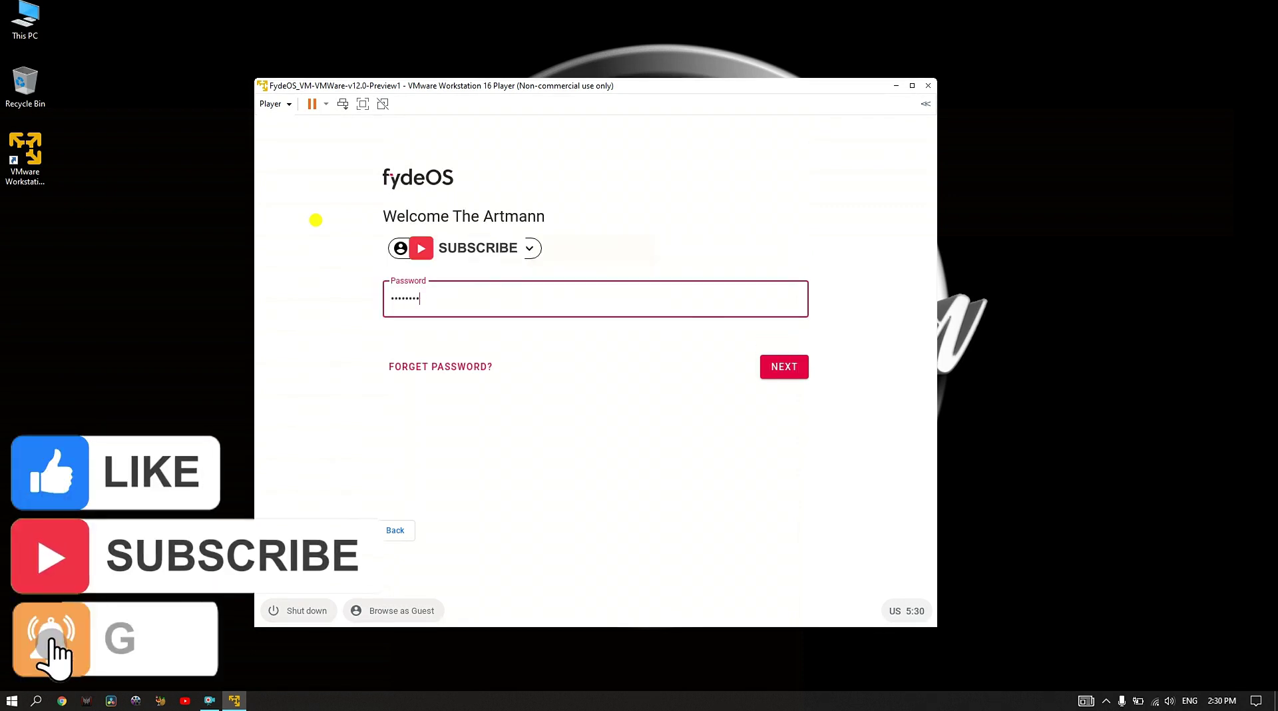
key("Return")
Sign in with the Google account and finish setup to reach the FydeOS desktop
left_click(388, 363)
left_click(782, 416)
left_click(806, 531)
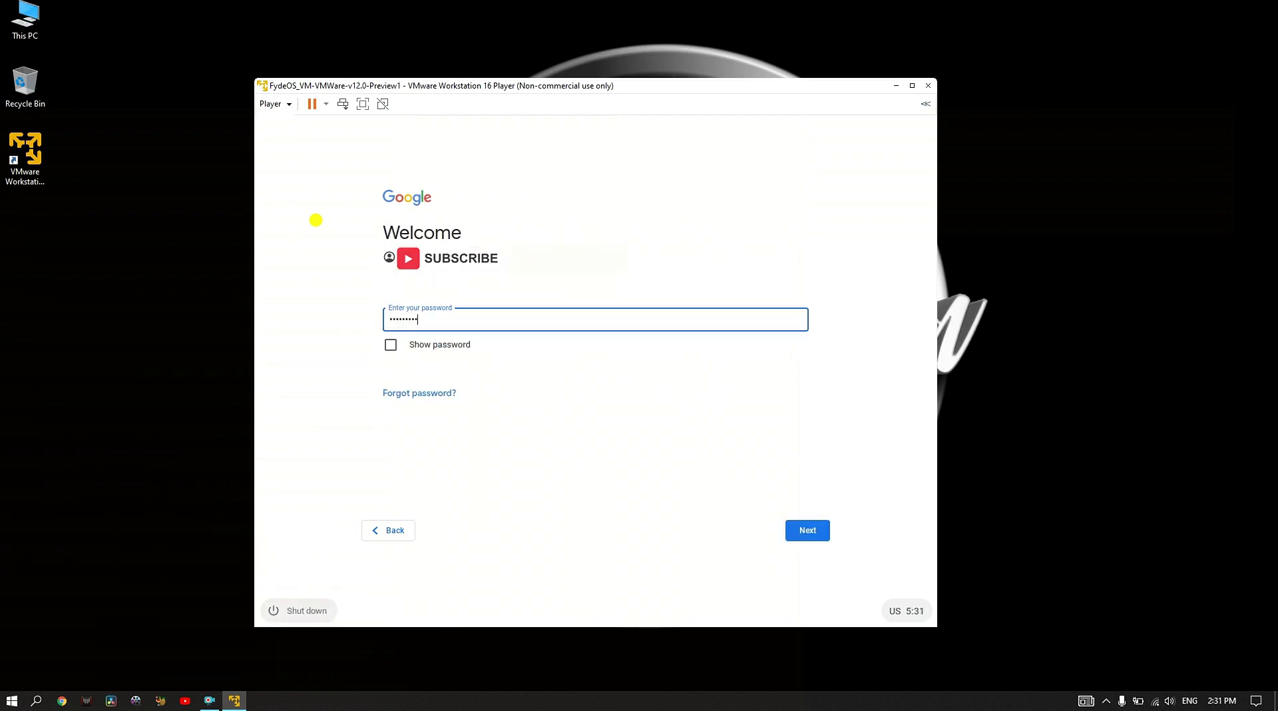
key("Return")
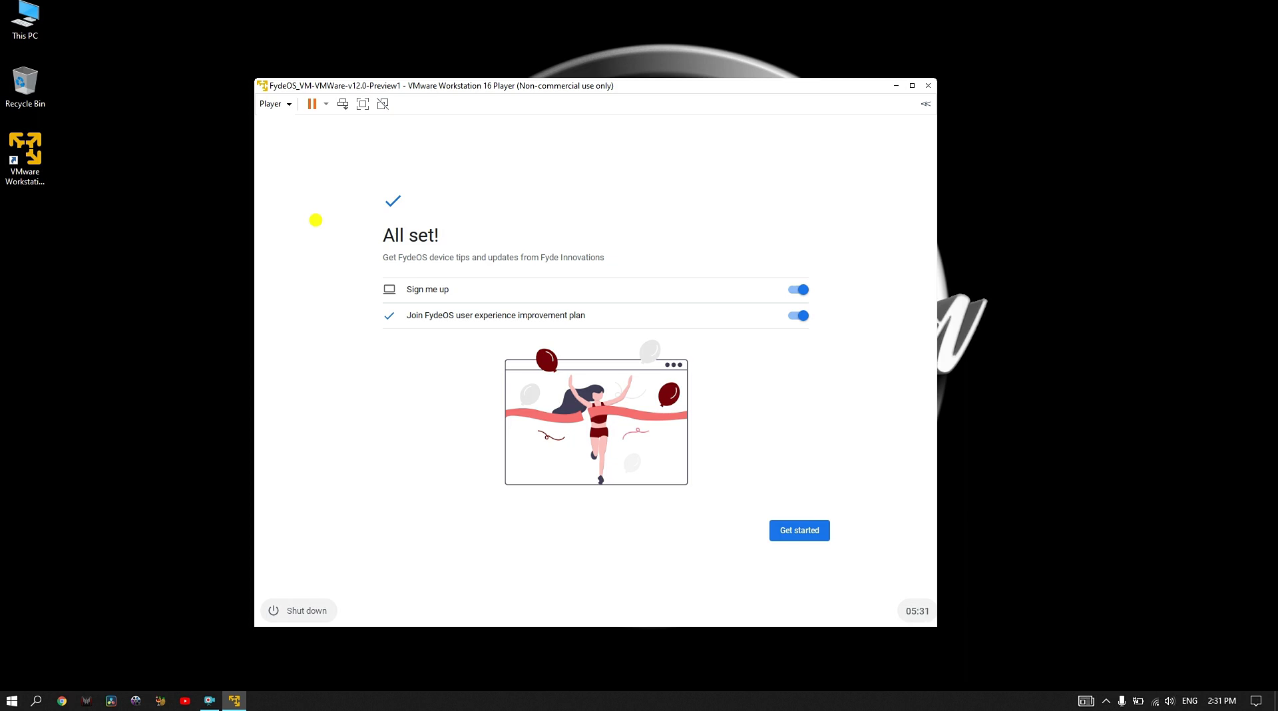
left_click(809, 531)
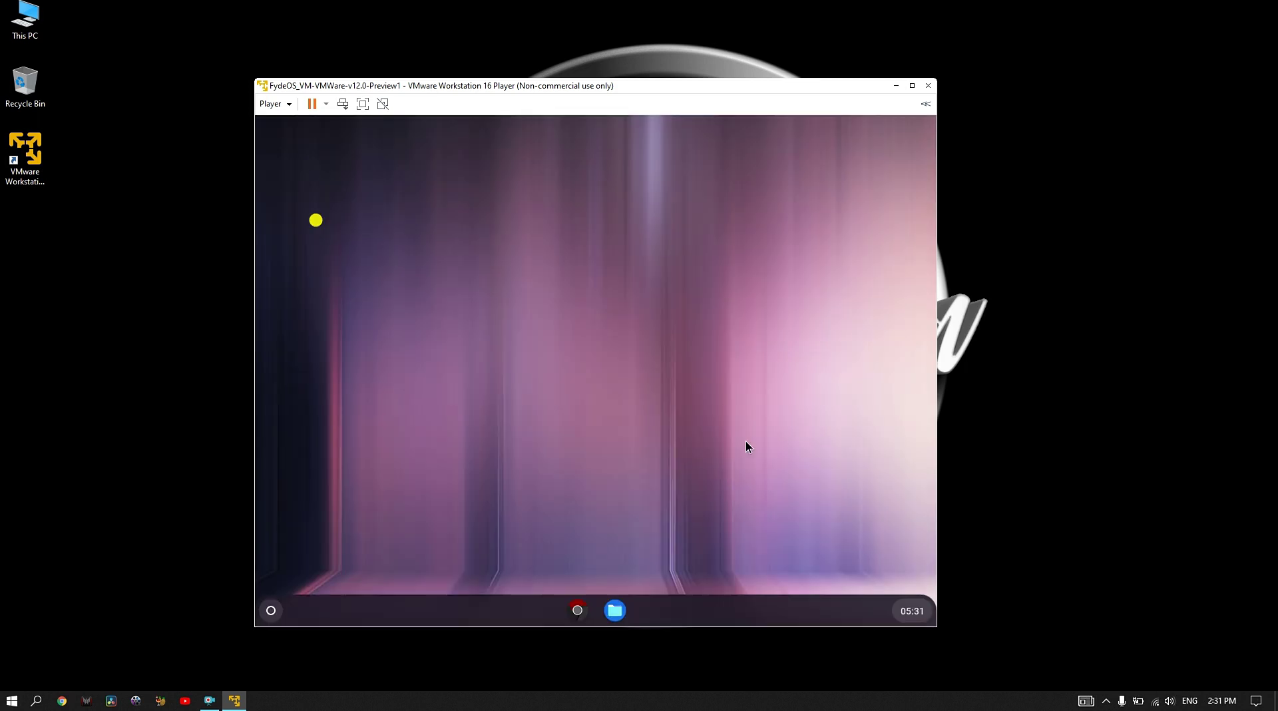
Open the FydeOS Store from the full app list
right_click(591, 391)
left_click(566, 348)
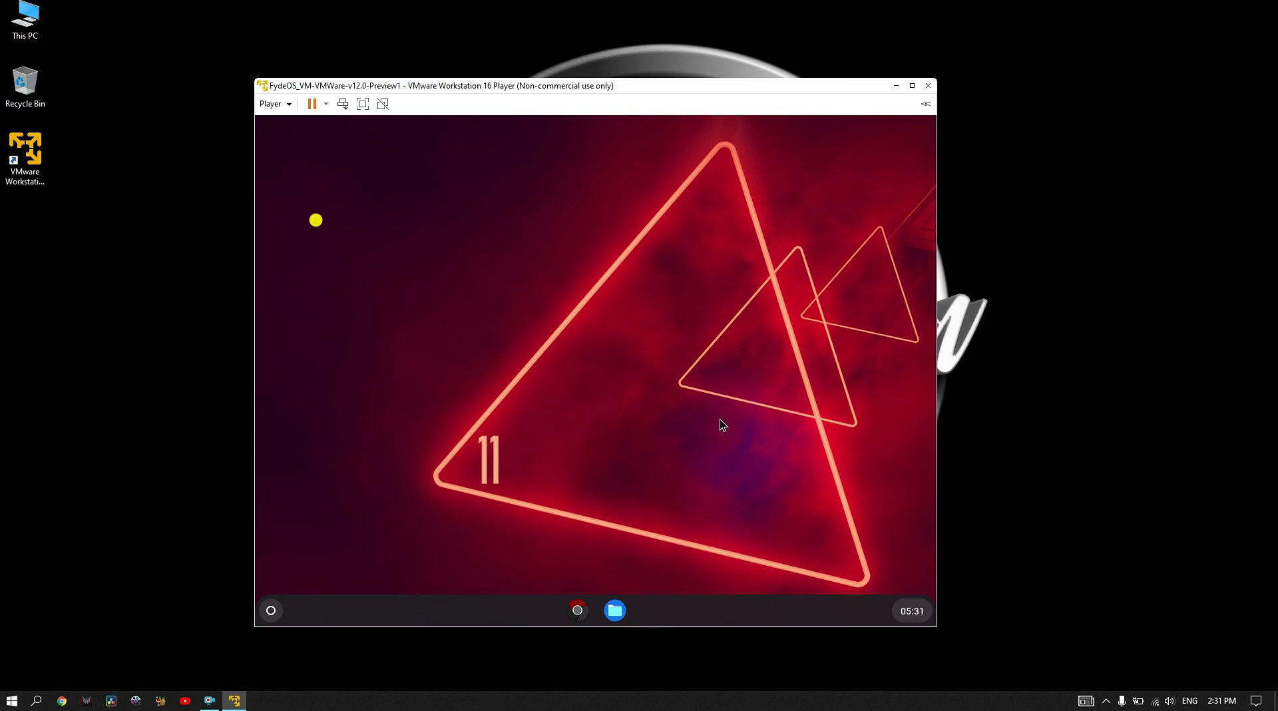
left_click_drag(721, 612, 735, 116)
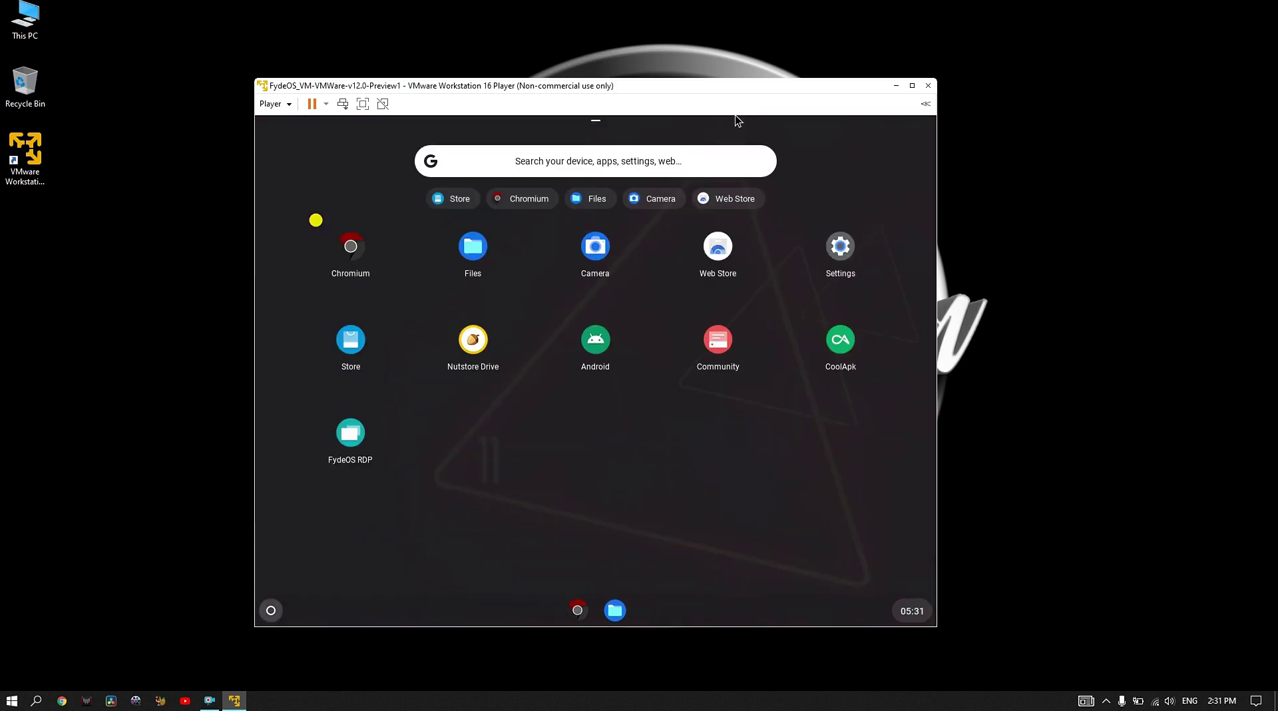
left_click(352, 337)
Add Configure Open GApps from Made by FydeOS, approve its permissions, and launch it
left_click(333, 282)
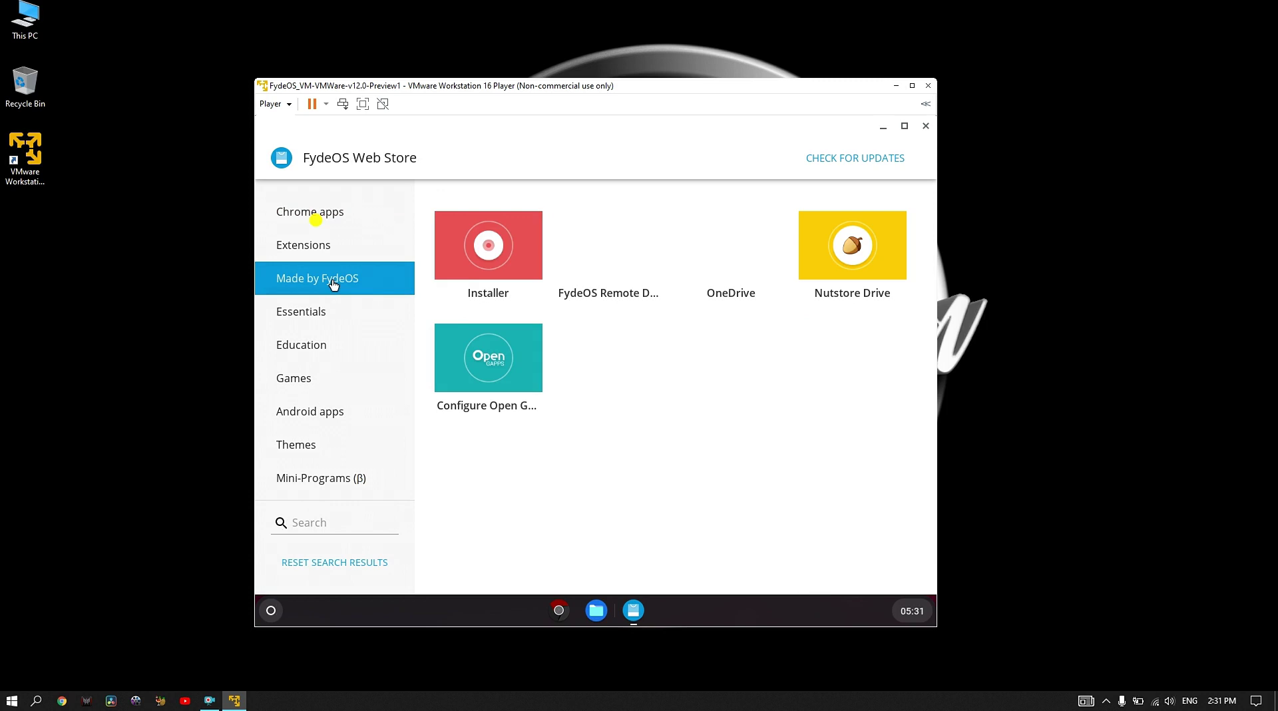
left_click(524, 381)
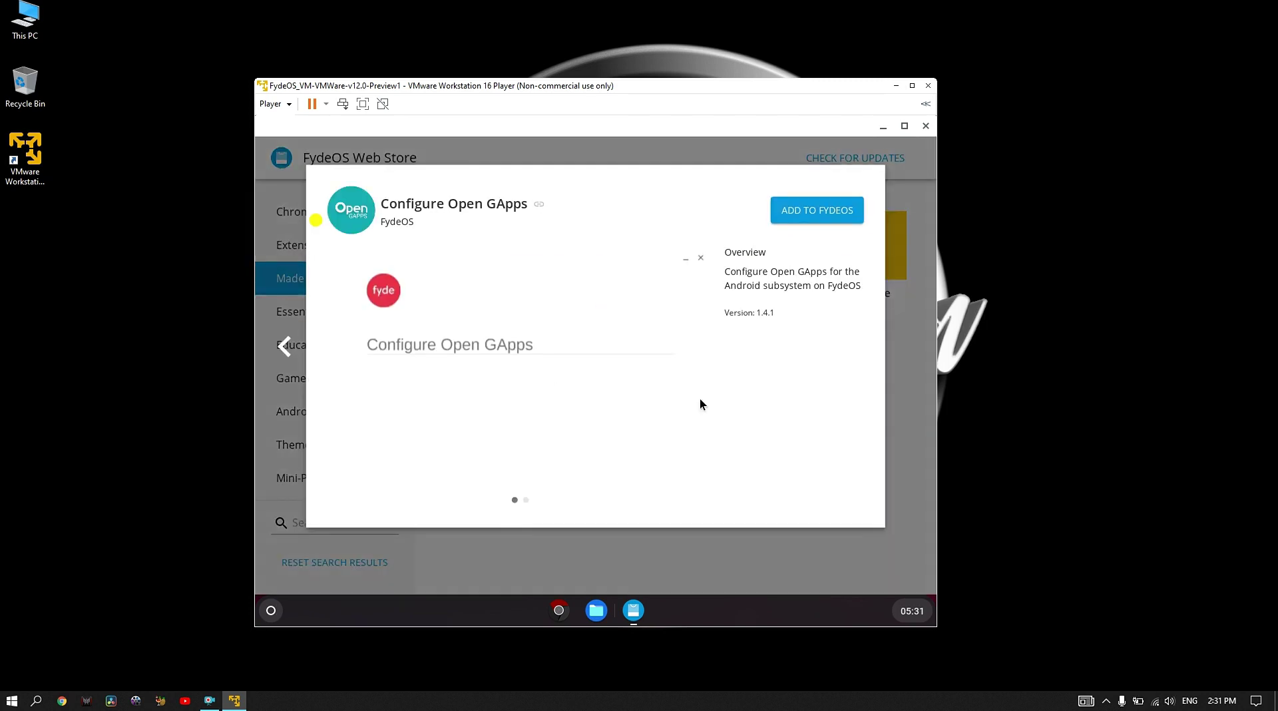
left_click(839, 220)
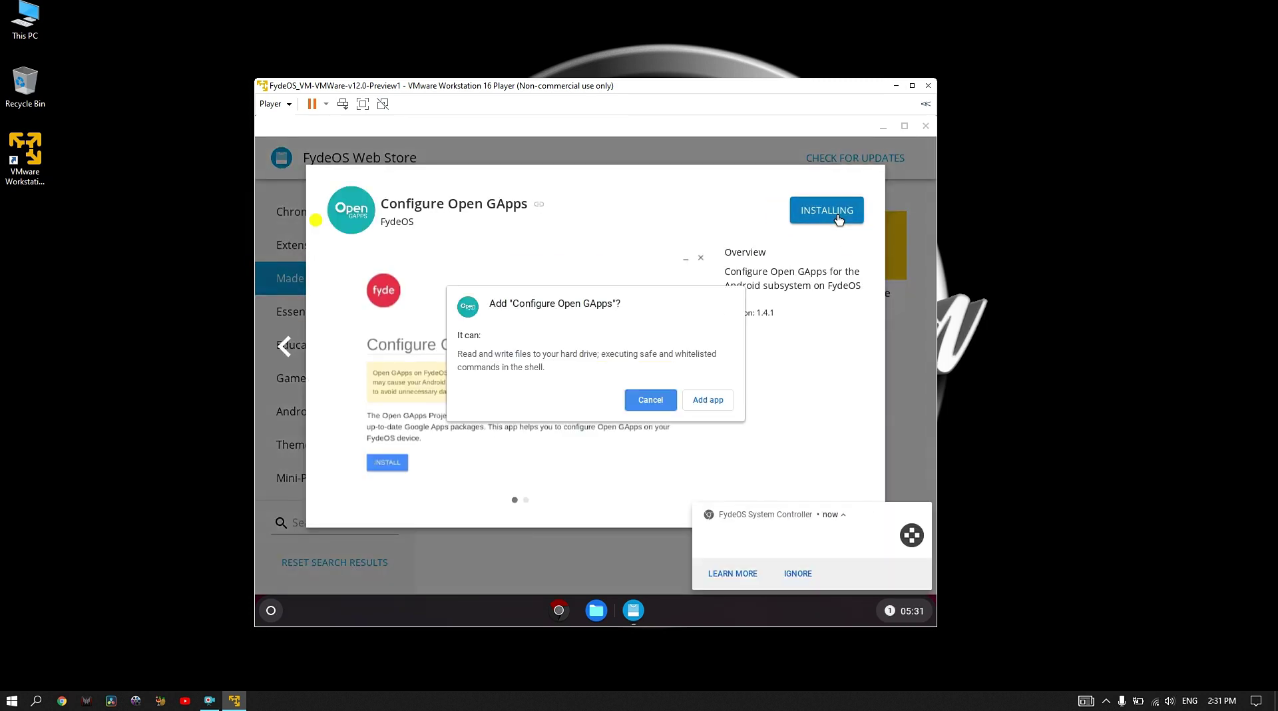
left_click(709, 400)
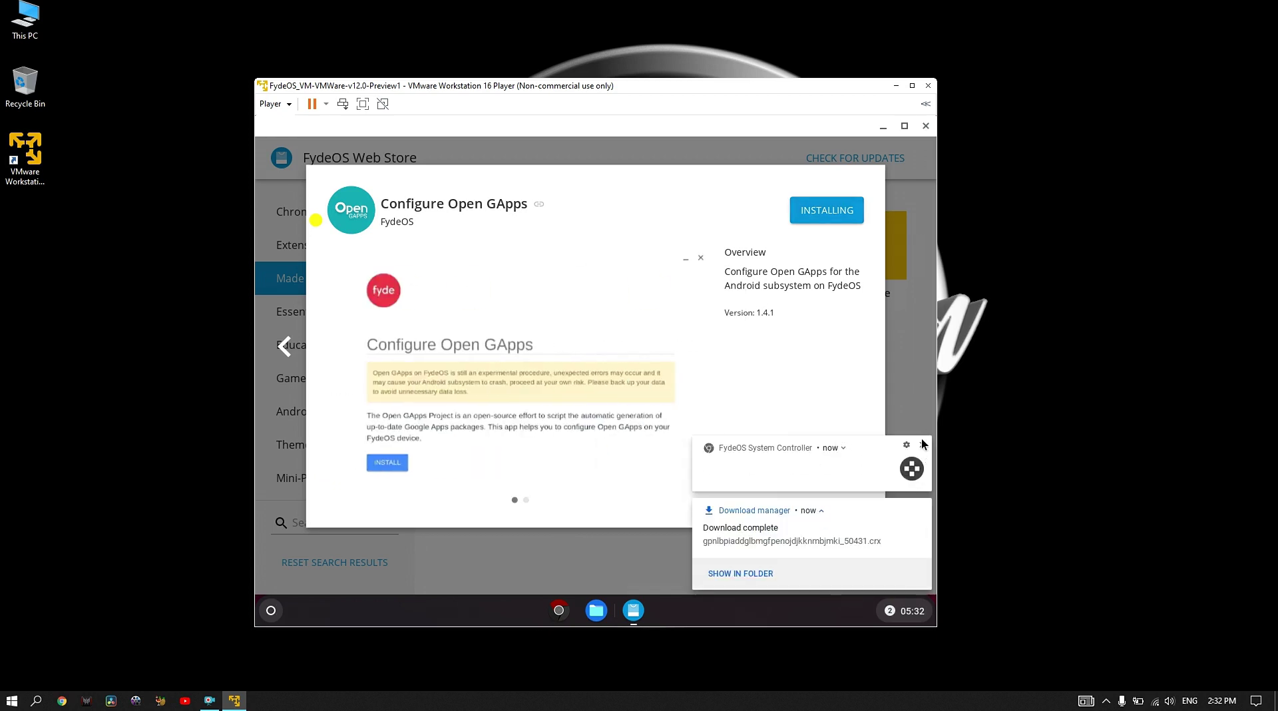
left_click(926, 126)
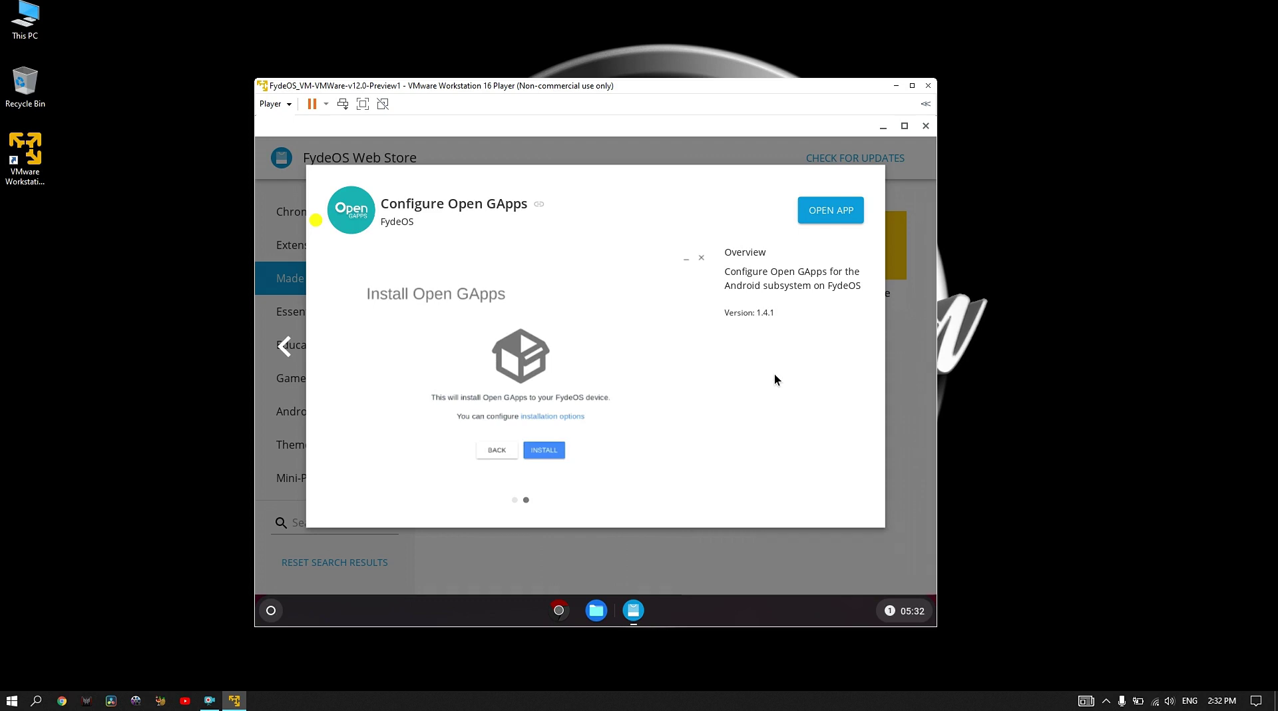
left_click(833, 209)
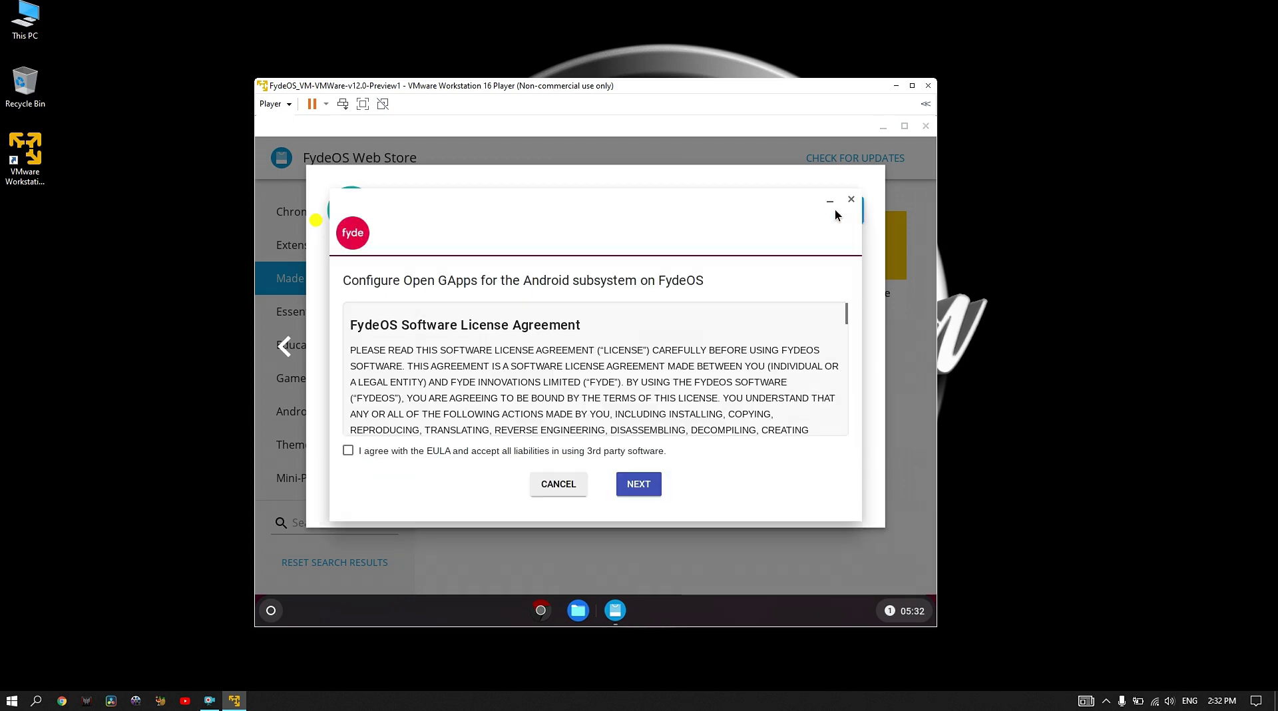
Agree to the EULA, install Open GApps, dismiss the removable devices notice, and reboot FydeOS
left_click(348, 450)
left_click(636, 484)
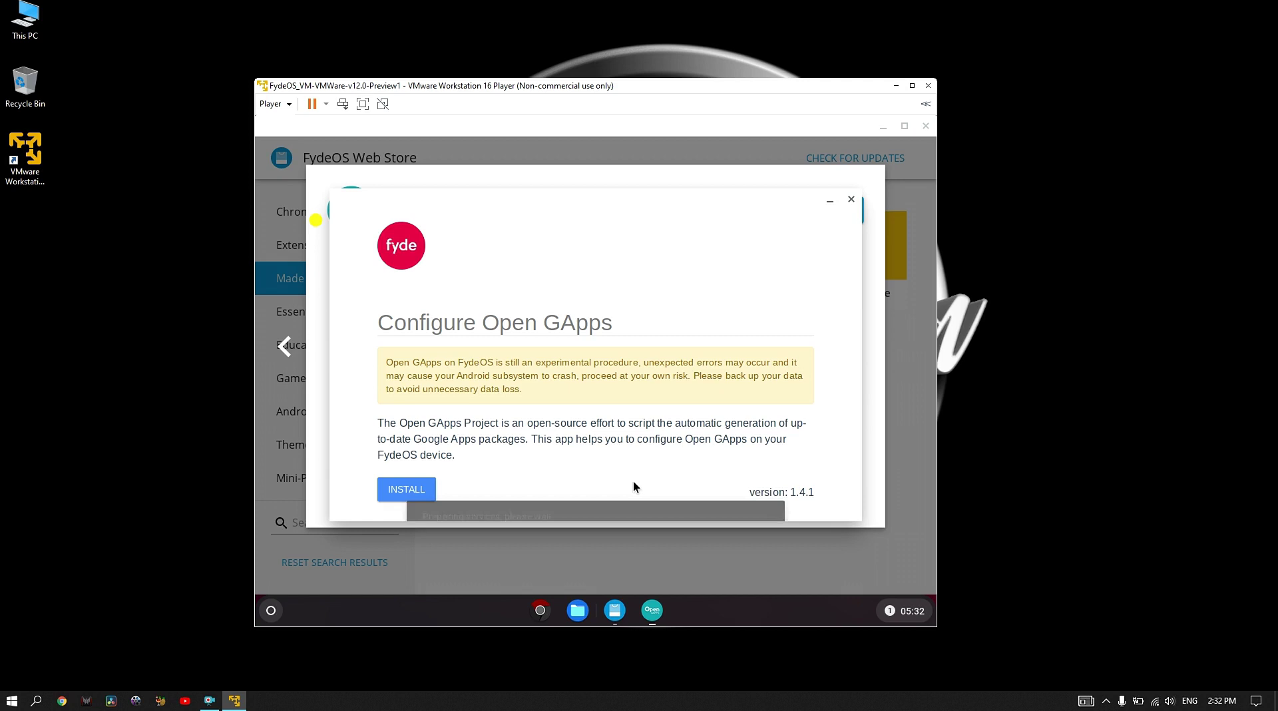
left_click(643, 472)
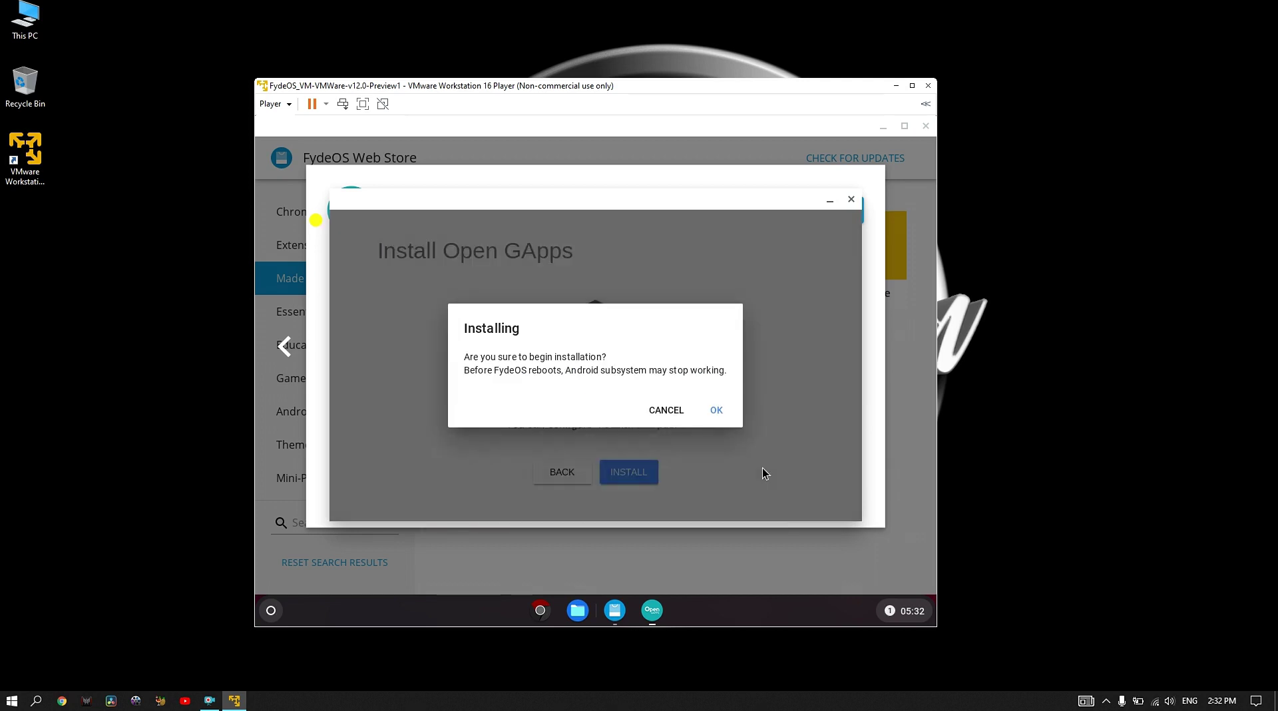
left_click(719, 409)
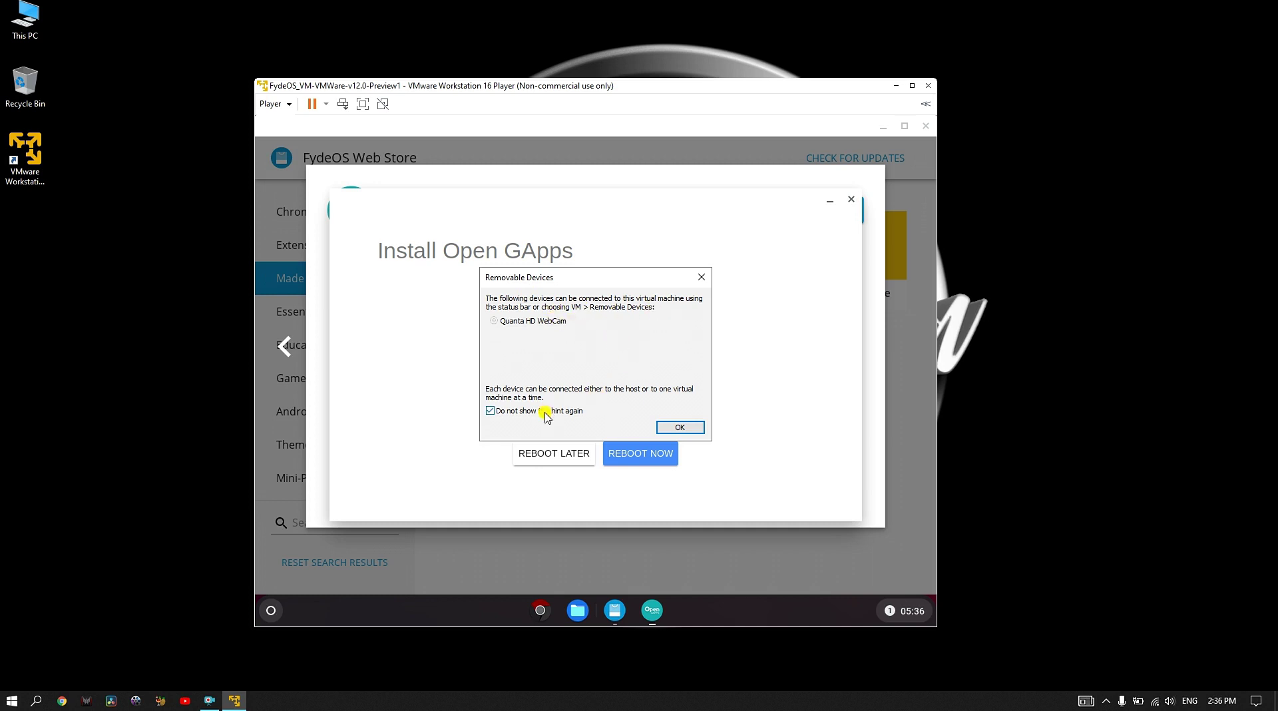
left_click(698, 430)
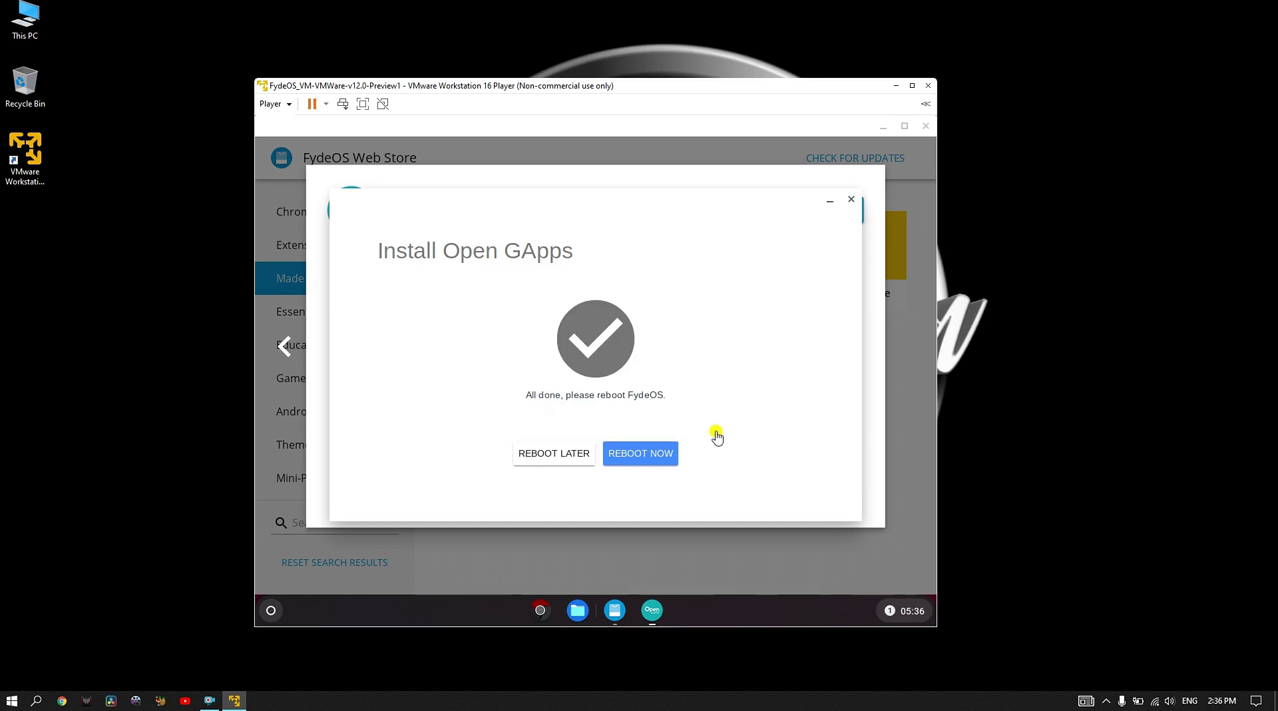
left_click(648, 454)
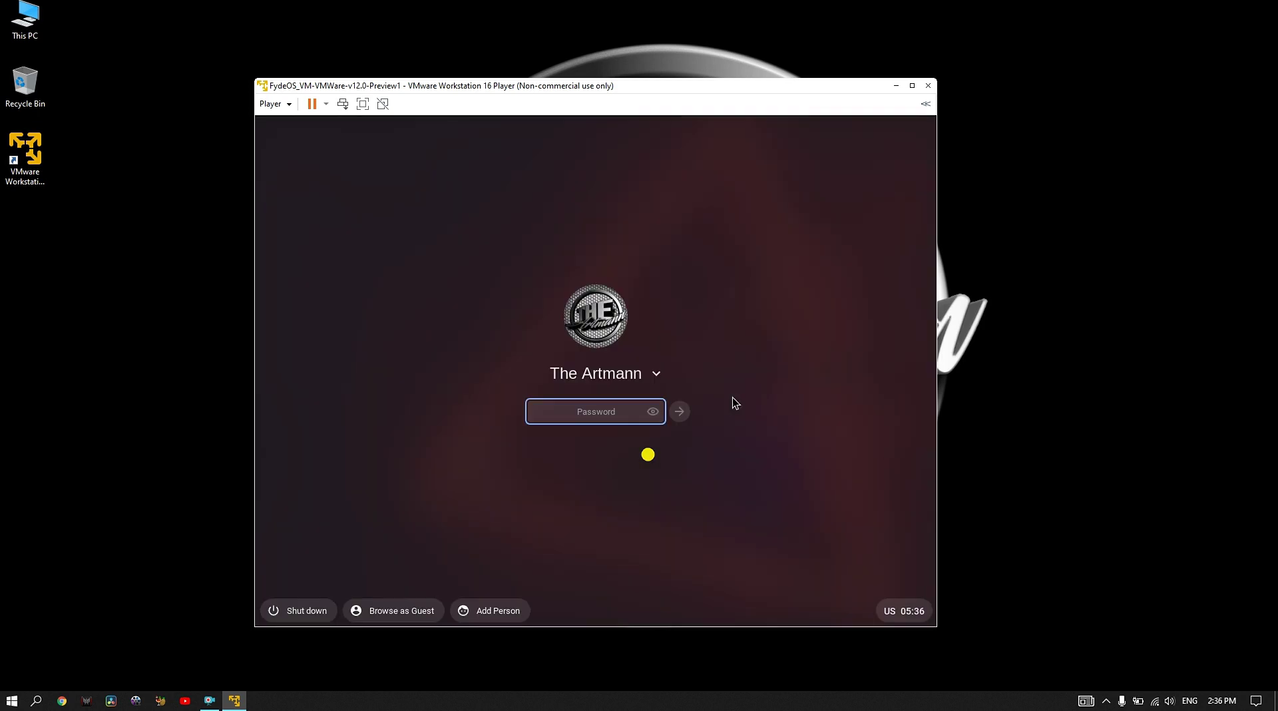
Log back into FydeOS with the account password, then accept the EULA and launch the Android subsystem
type("*******")
key("Return")
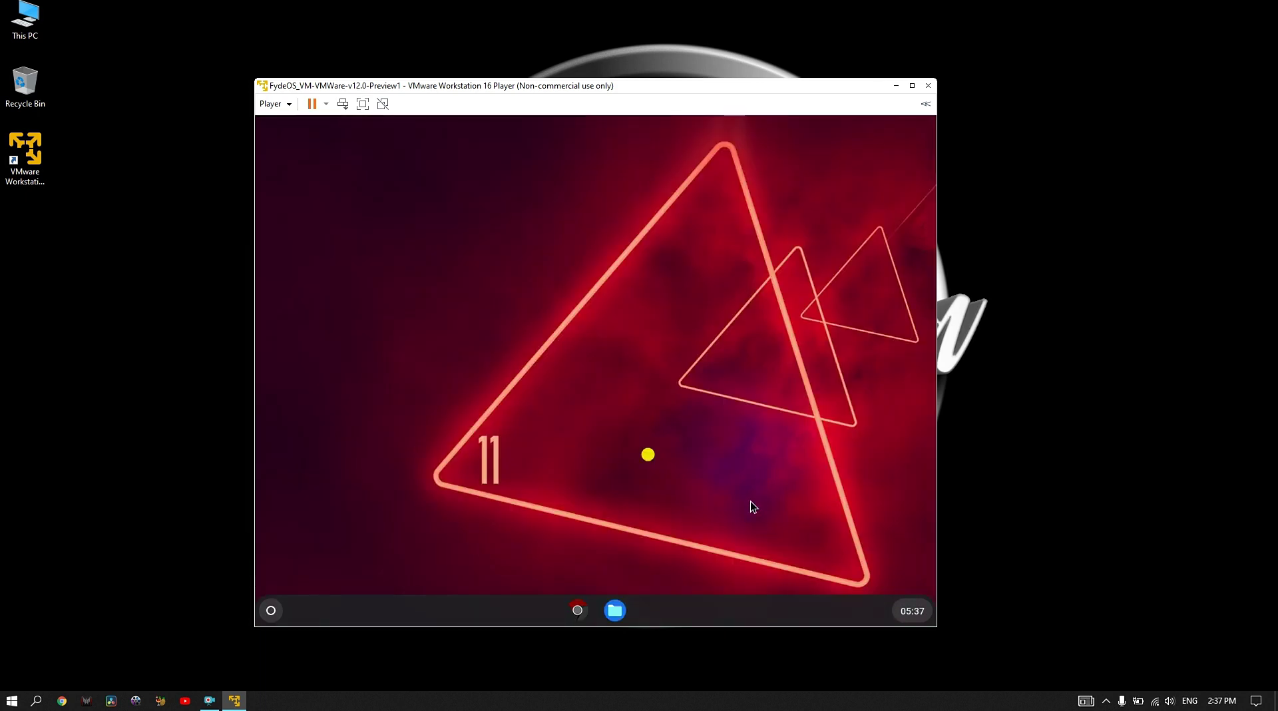
left_click_drag(708, 602, 786, 269)
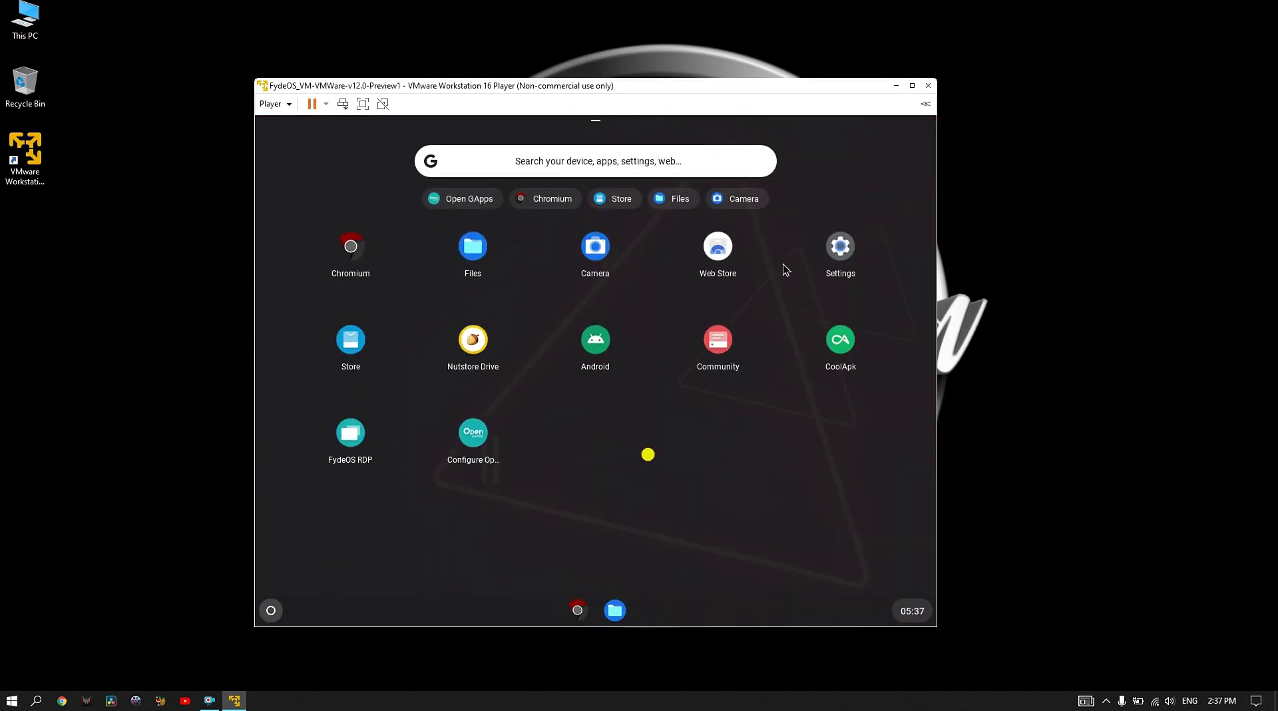
left_click(588, 342)
left_click(415, 457)
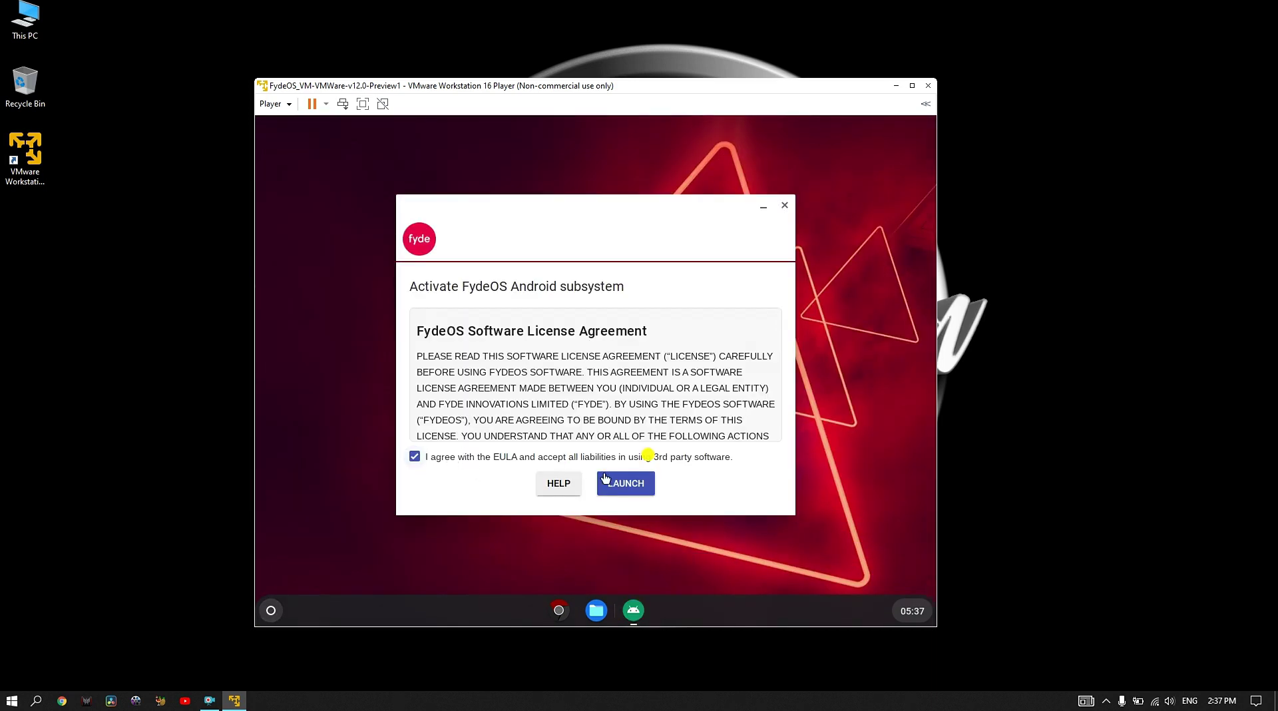
left_click(640, 486)
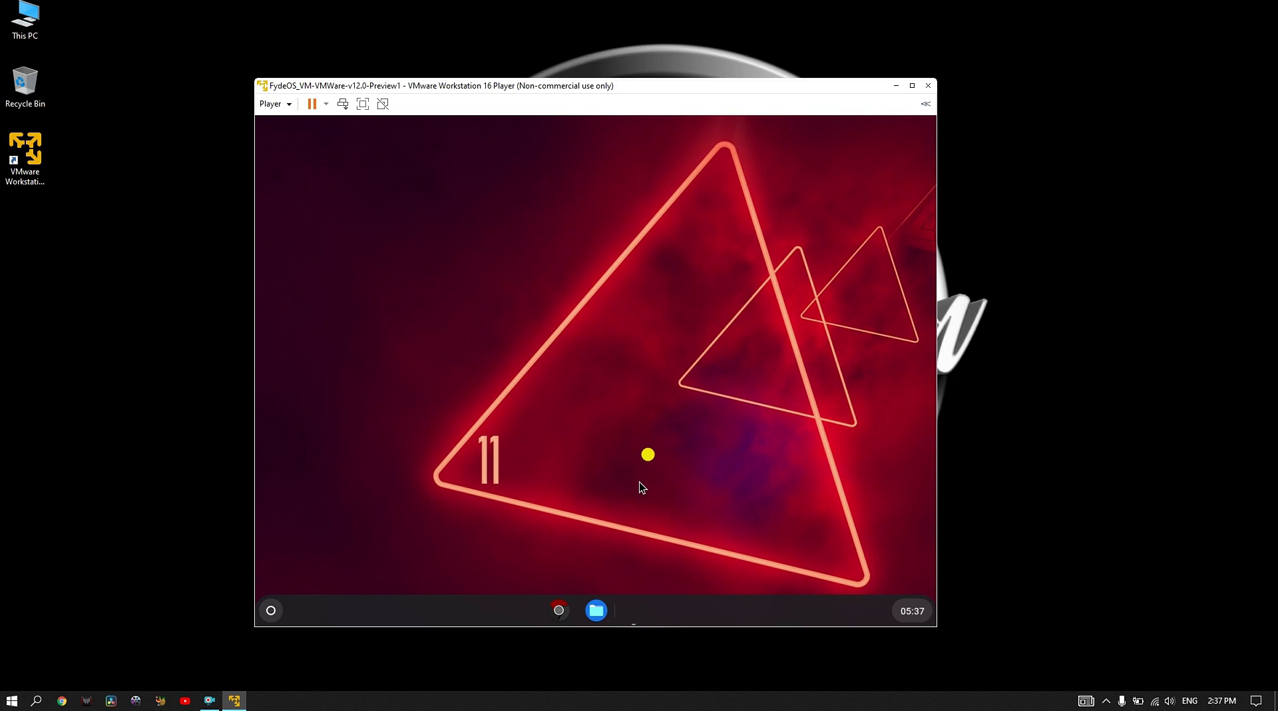
left_click_drag(676, 599, 625, 501)
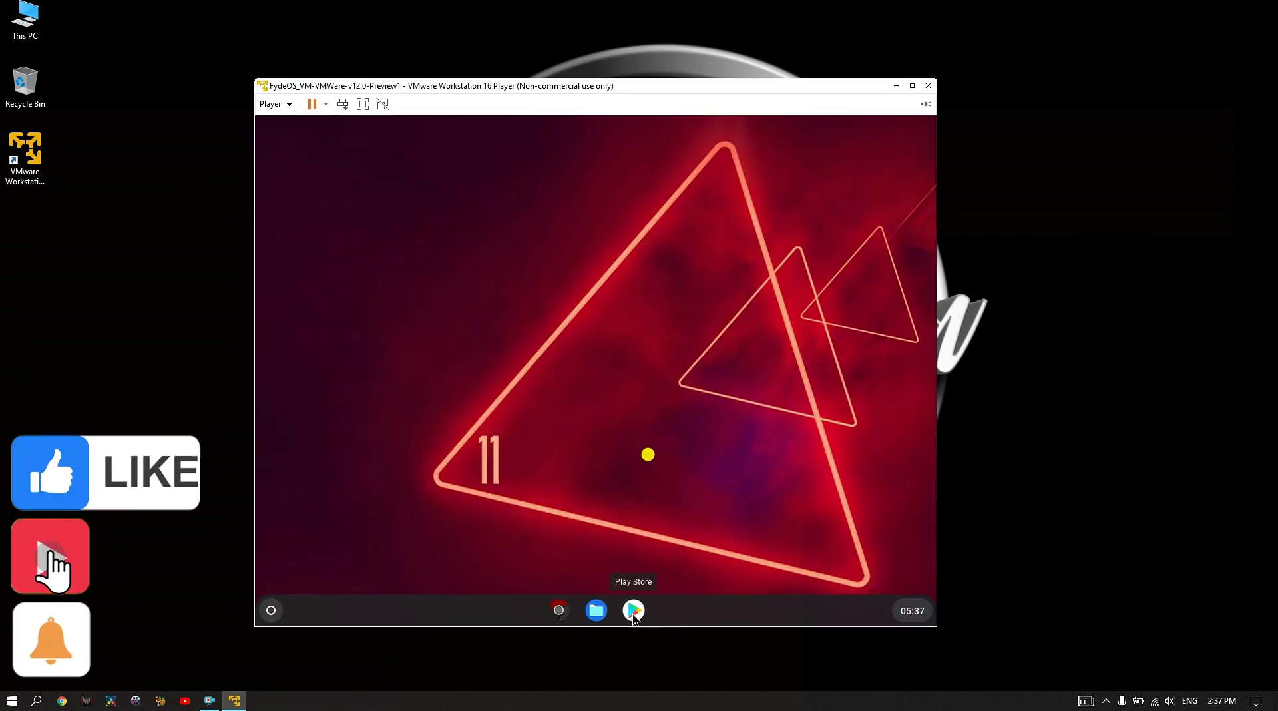
Sign in to Google Play from the Play Store and accept the Google terms and services agreements
left_click(636, 614)
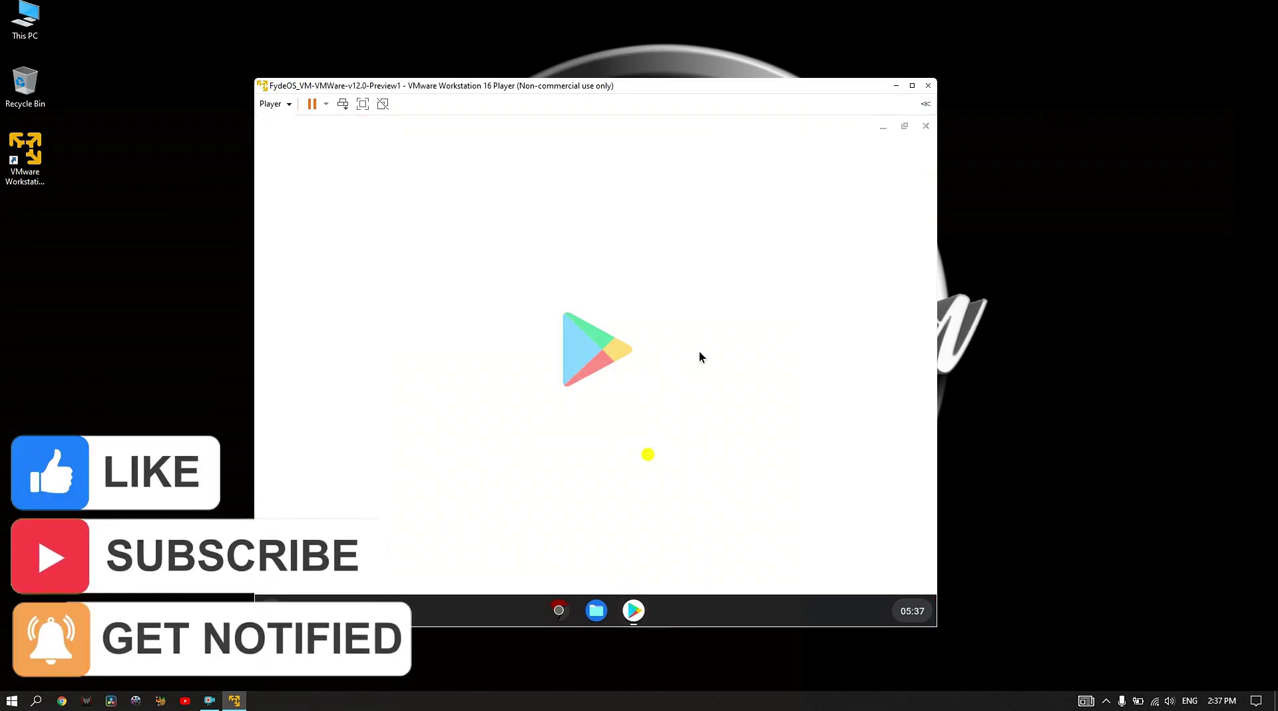
left_click(581, 440)
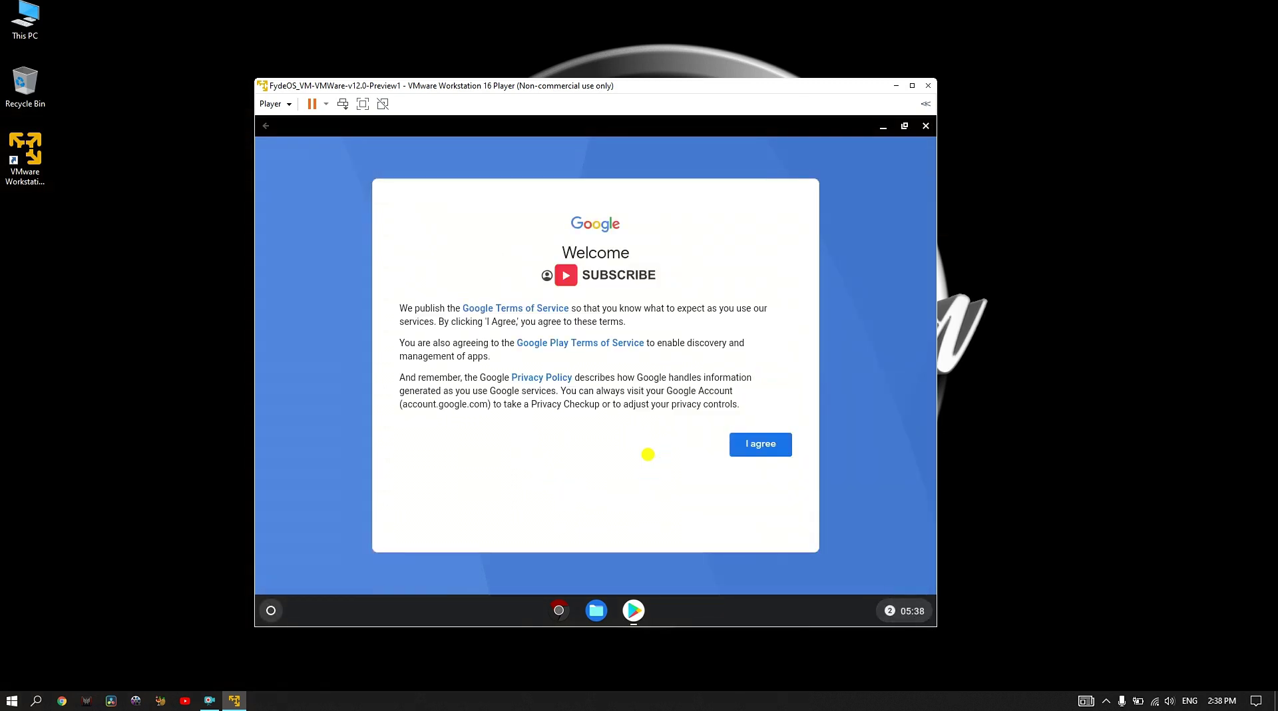
left_click(773, 445)
left_click(776, 526)
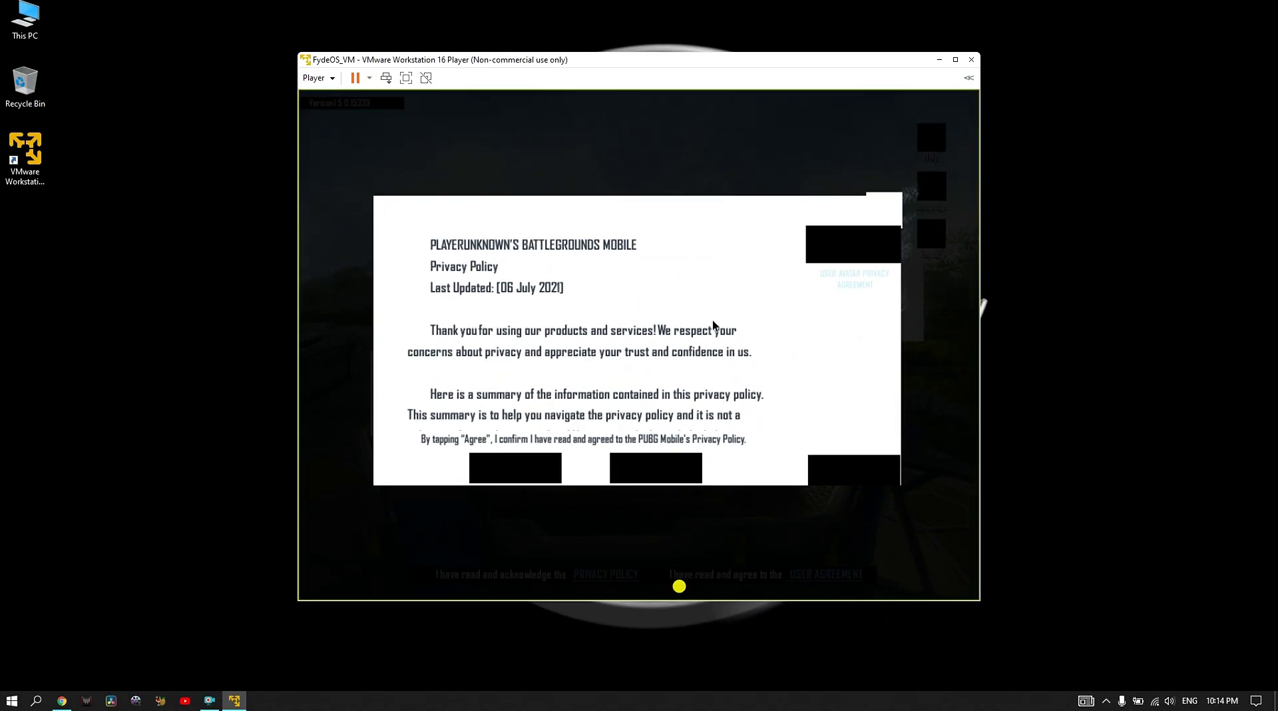
Agree to PUBG Mobile's privacy policy, then attack the skeleton in the RPG and walk the hero right toward the house
left_click(530, 471)
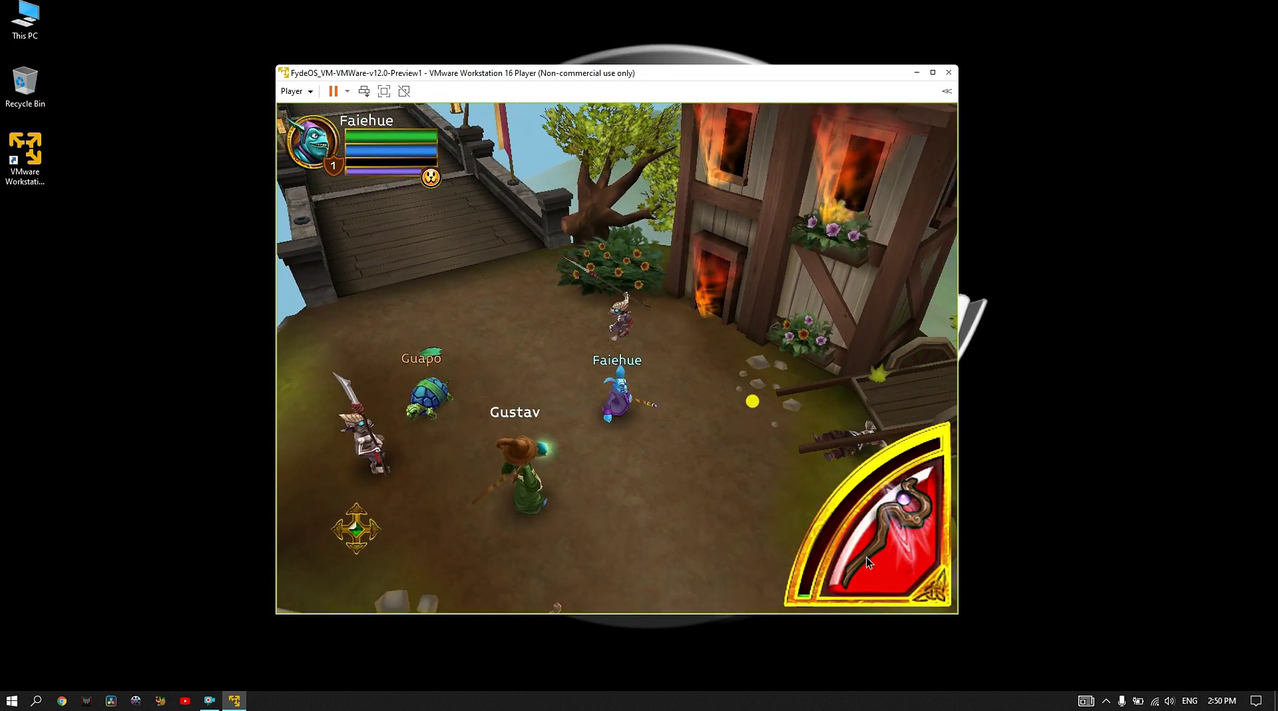
left_click(884, 554)
left_click(926, 334)
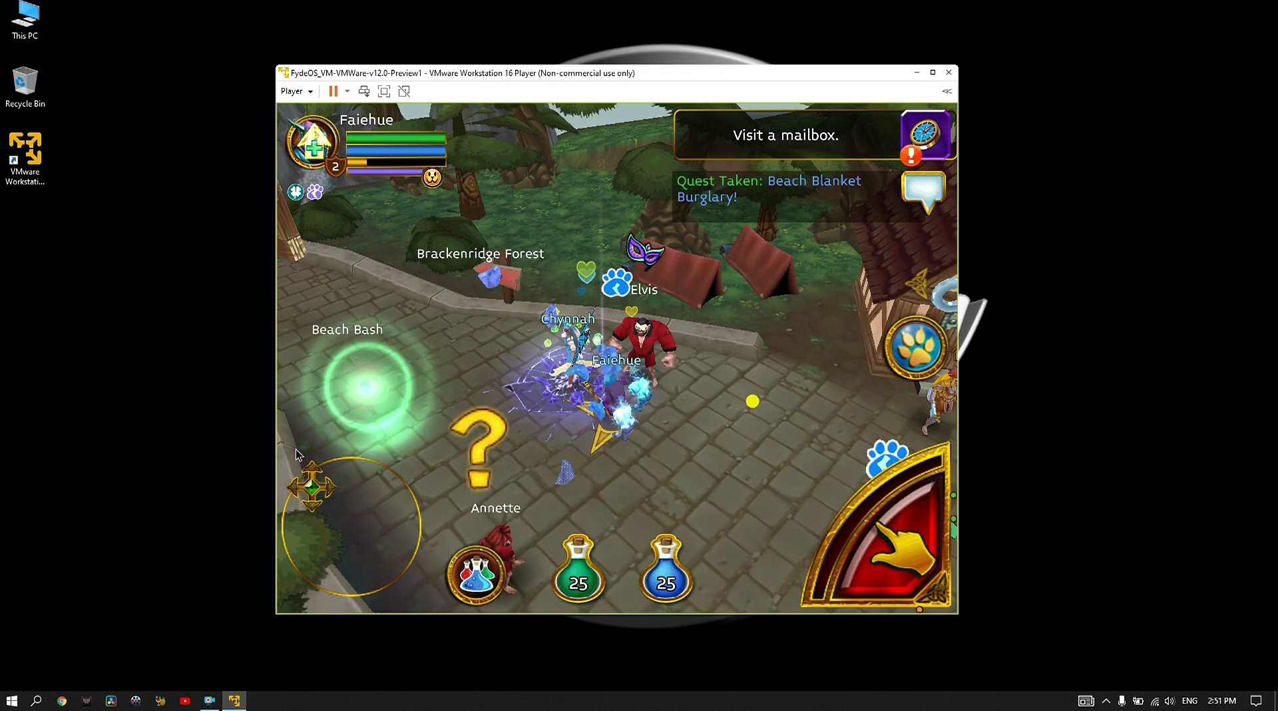
left_click_drag(295, 455, 407, 536)
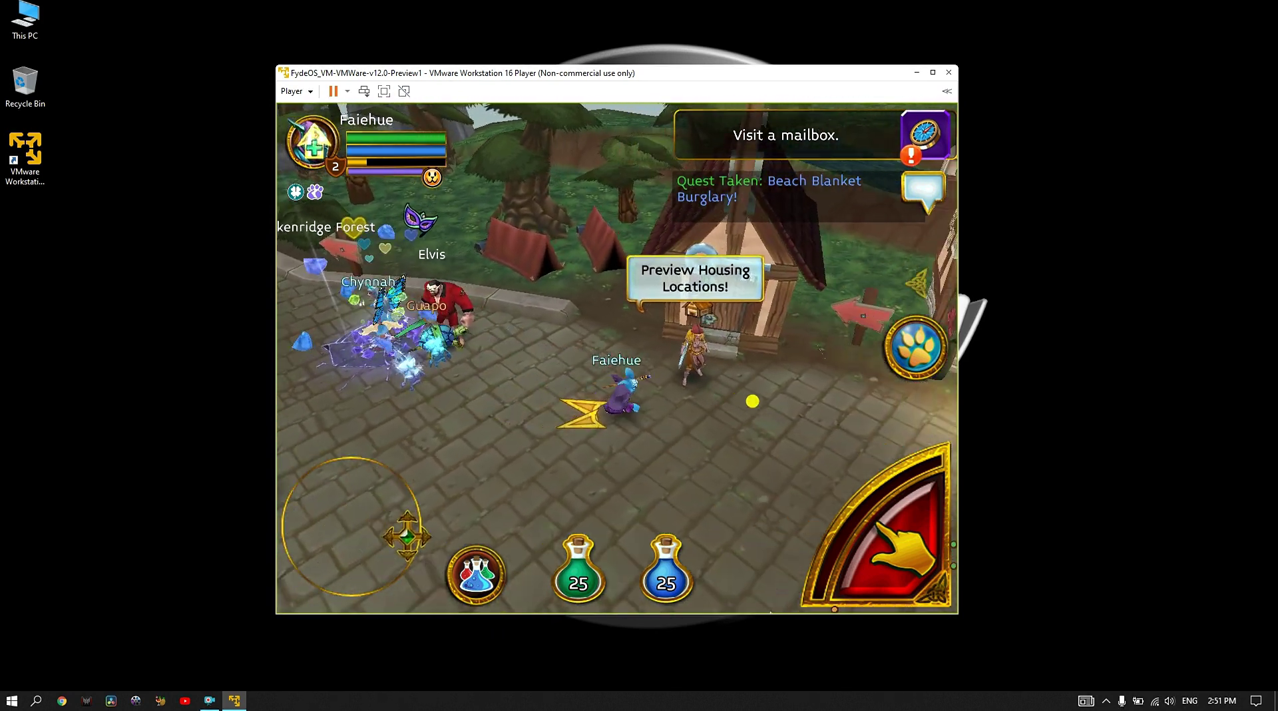